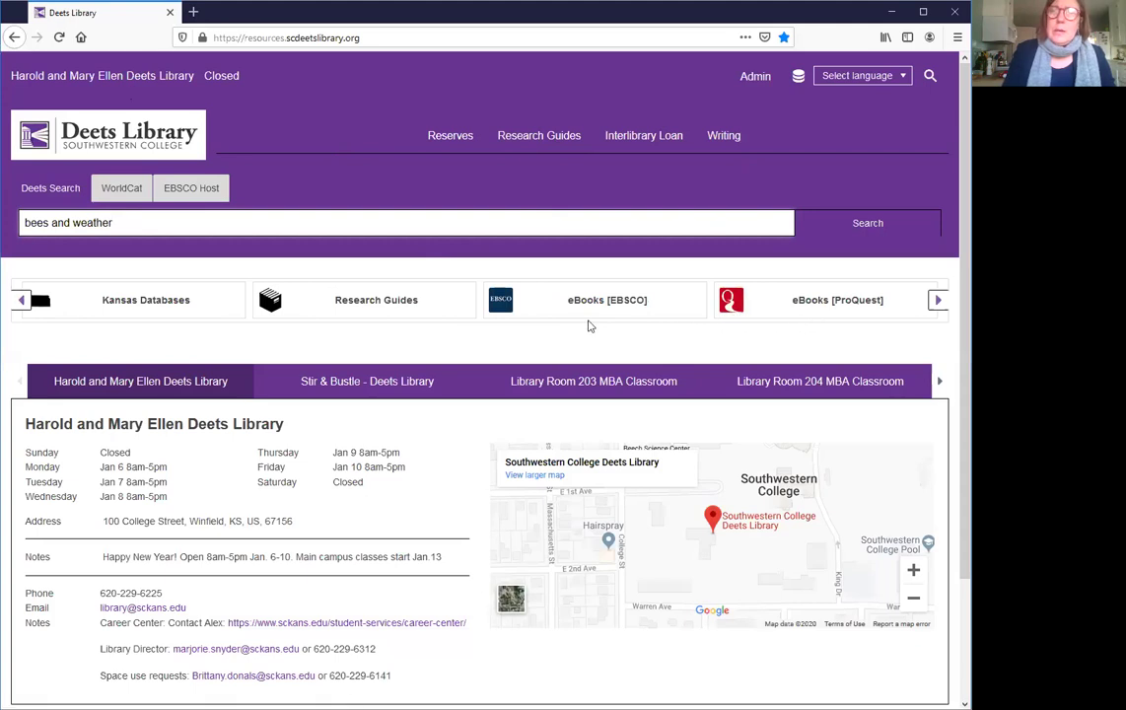
Step: Look over the library homepage's resource links and run the Deets Search for "bees and weather"
{"action": "left_click", "coordinate": [938, 303]}
{"action": "left_click", "coordinate": [938, 303]}
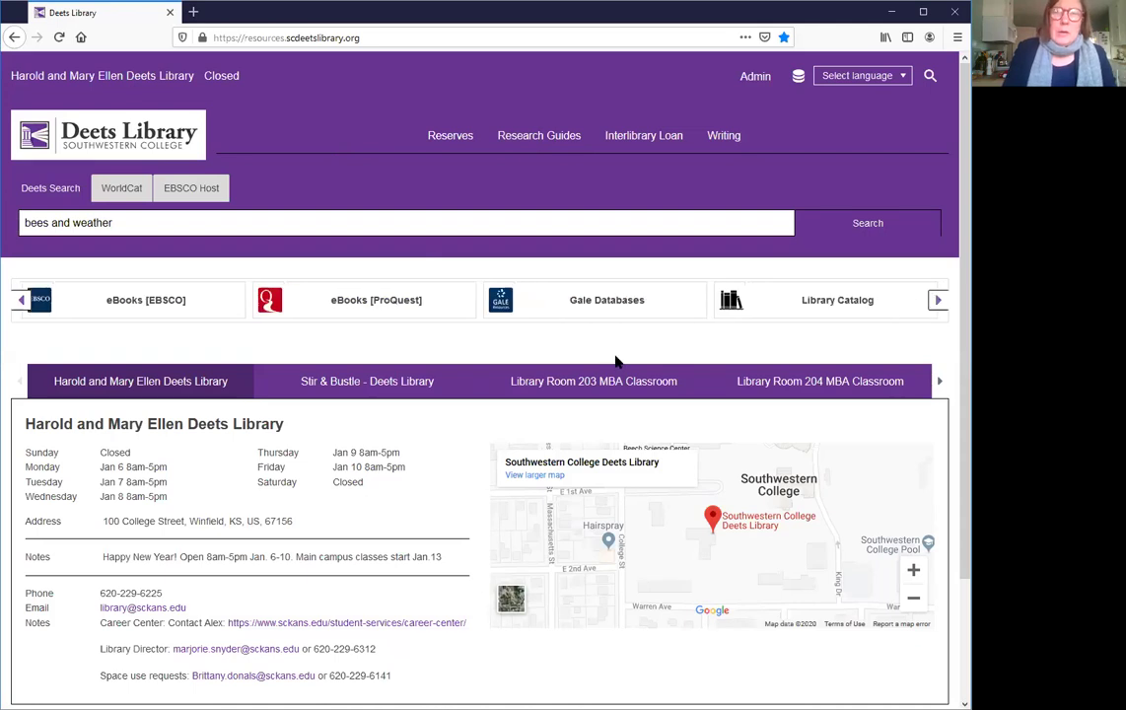
{"action": "scroll", "coordinate": [483, 375], "scroll_direction": "down", "scroll_amount": 3}
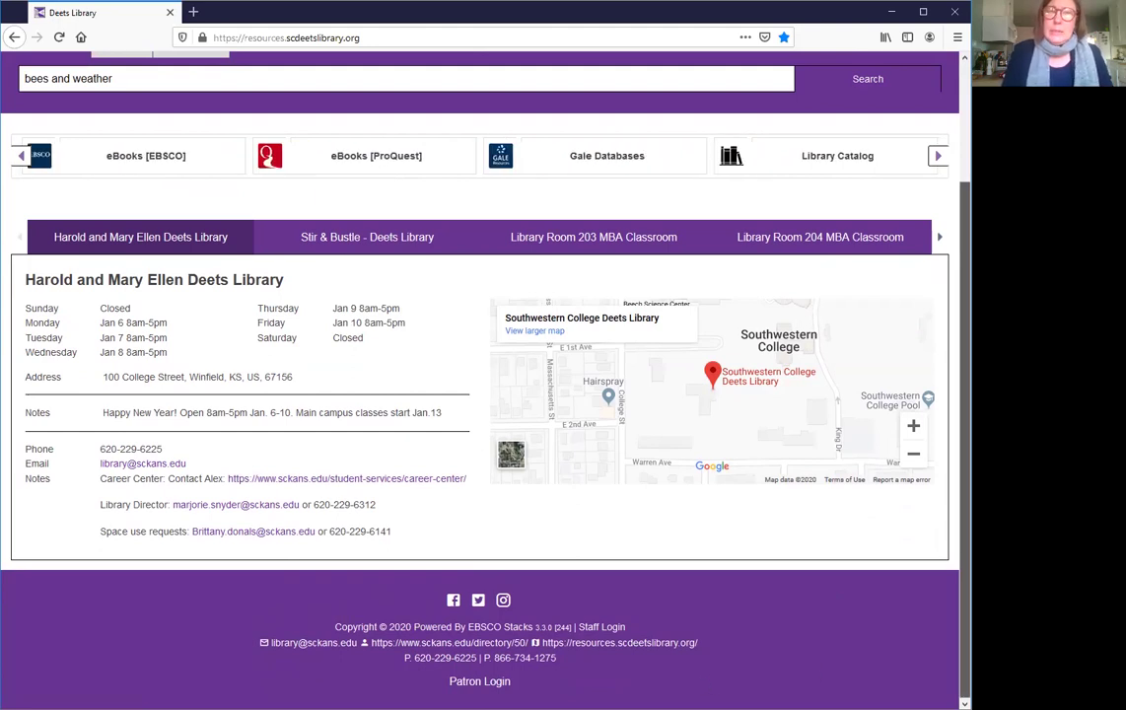
{"action": "scroll", "coordinate": [484, 374], "scroll_direction": "up", "scroll_amount": 3}
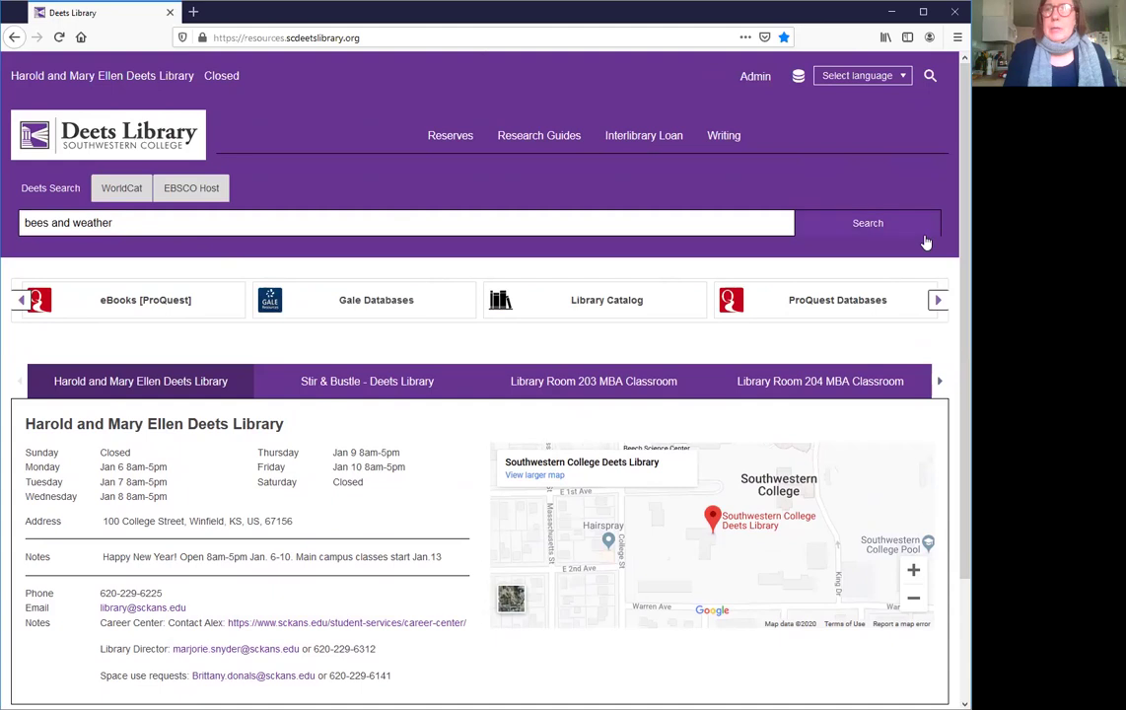
{"action": "left_click", "coordinate": [882, 227]}
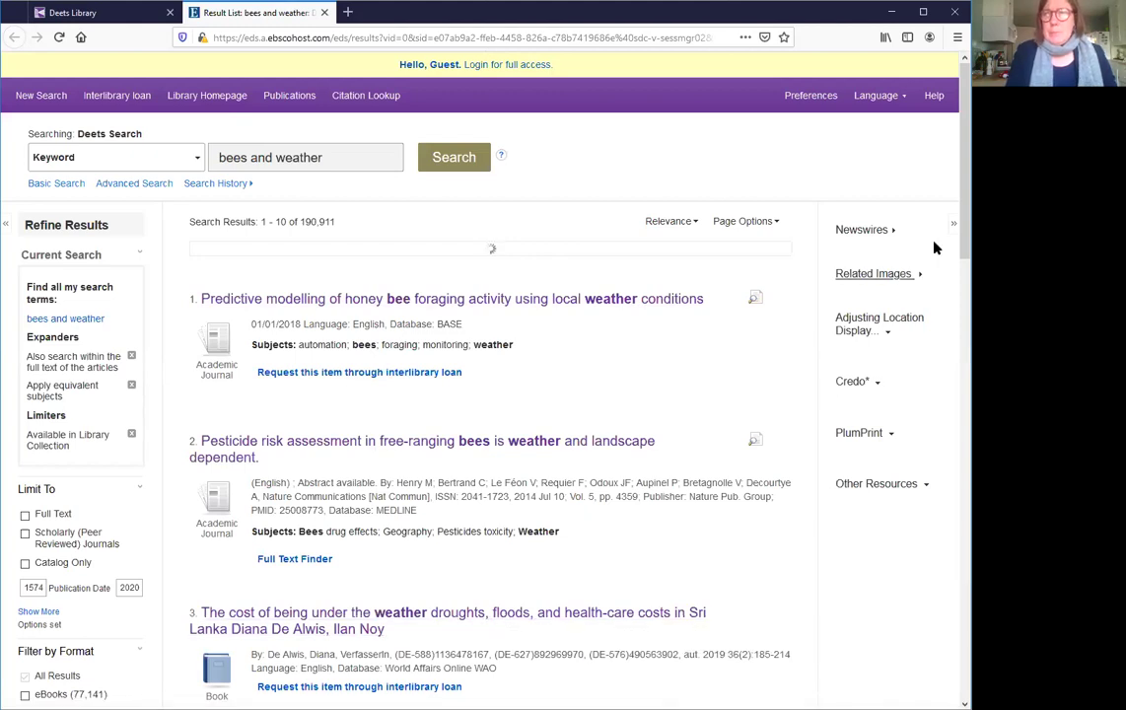
Step: Review the first page of search results and go to results page 2
{"action": "scroll", "coordinate": [483, 380], "scroll_direction": "down", "scroll_amount": 10}
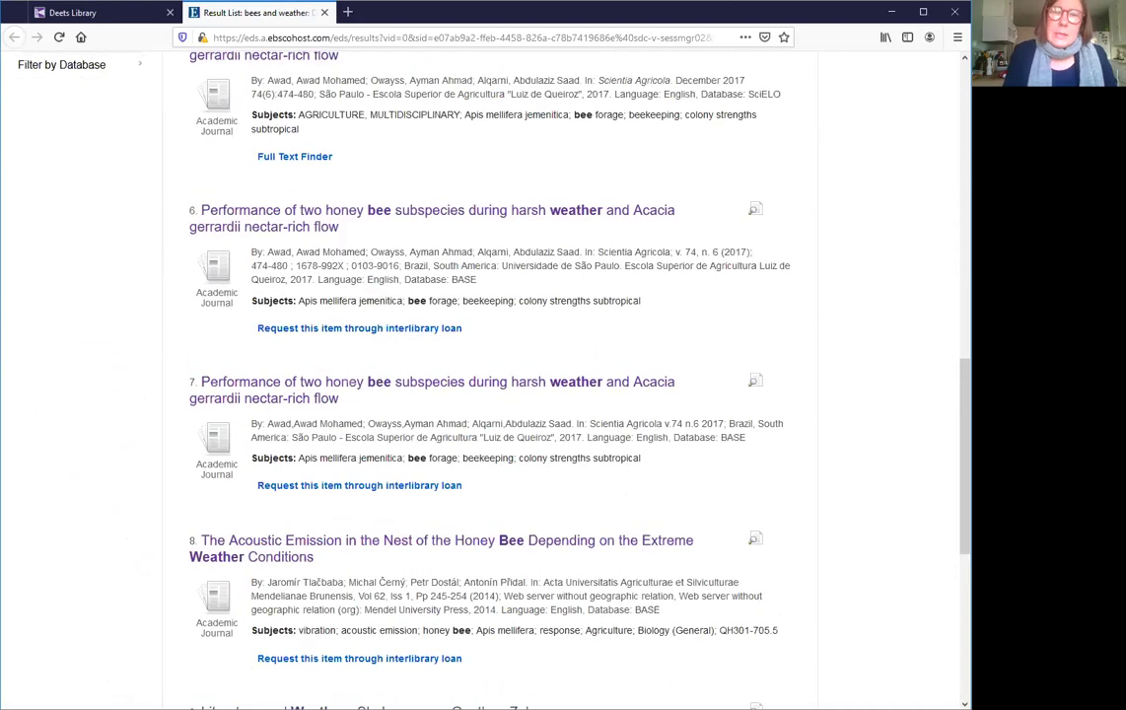
{"action": "scroll", "coordinate": [483, 379], "scroll_direction": "down", "scroll_amount": 4}
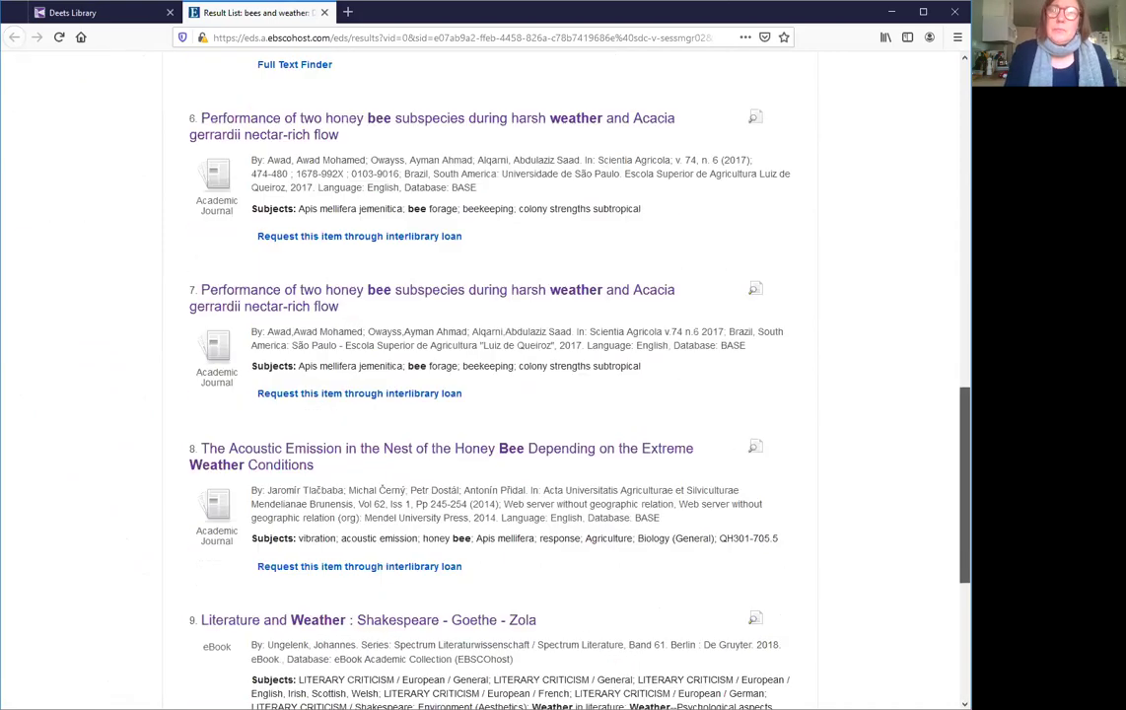
{"action": "scroll", "coordinate": [483, 380], "scroll_direction": "down", "scroll_amount": 3}
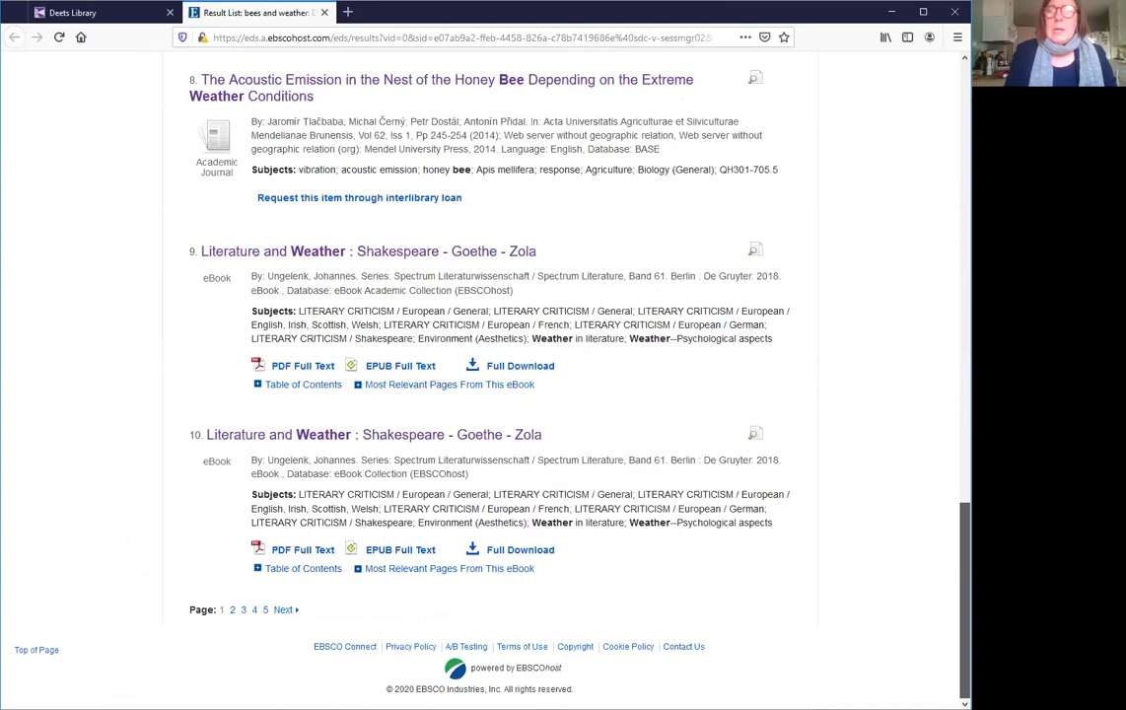
{"action": "left_click", "coordinate": [233, 610]}
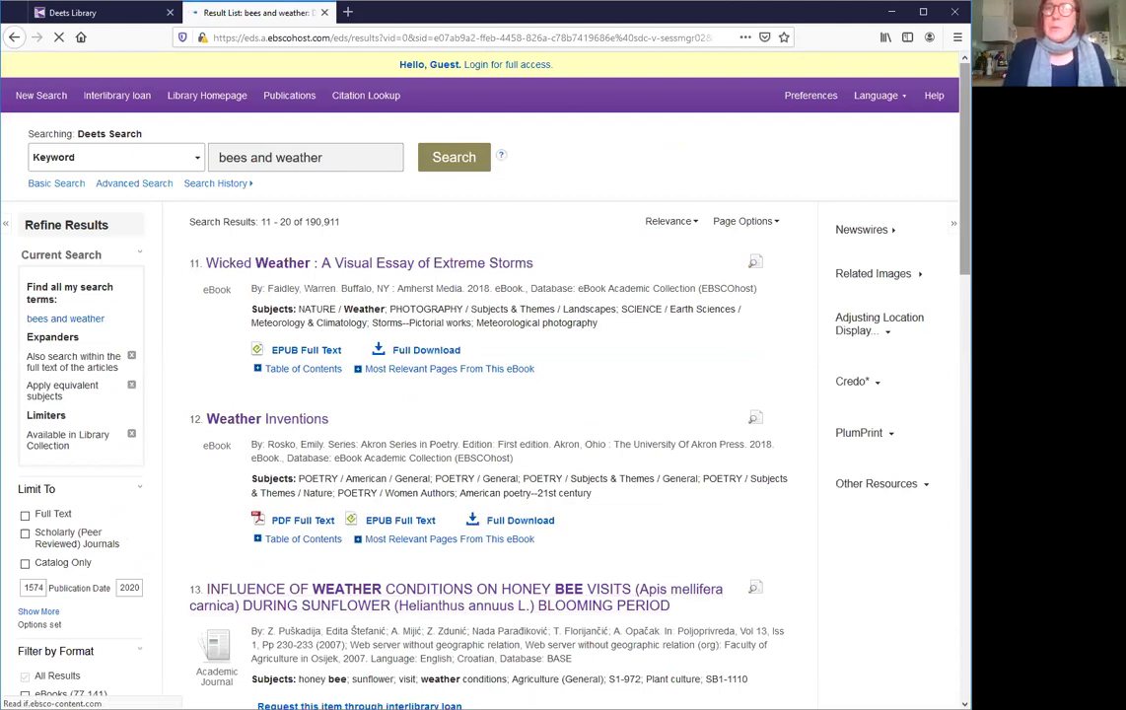
Step: Browse the second results page and open the PDF full text of "Keeping Bees Alive in Cold Weather"
{"action": "scroll", "coordinate": [434, 340], "scroll_direction": "down", "scroll_amount": 1}
{"action": "left_click_drag", "start_coordinate": [965, 154], "coordinate": [965, 150]}
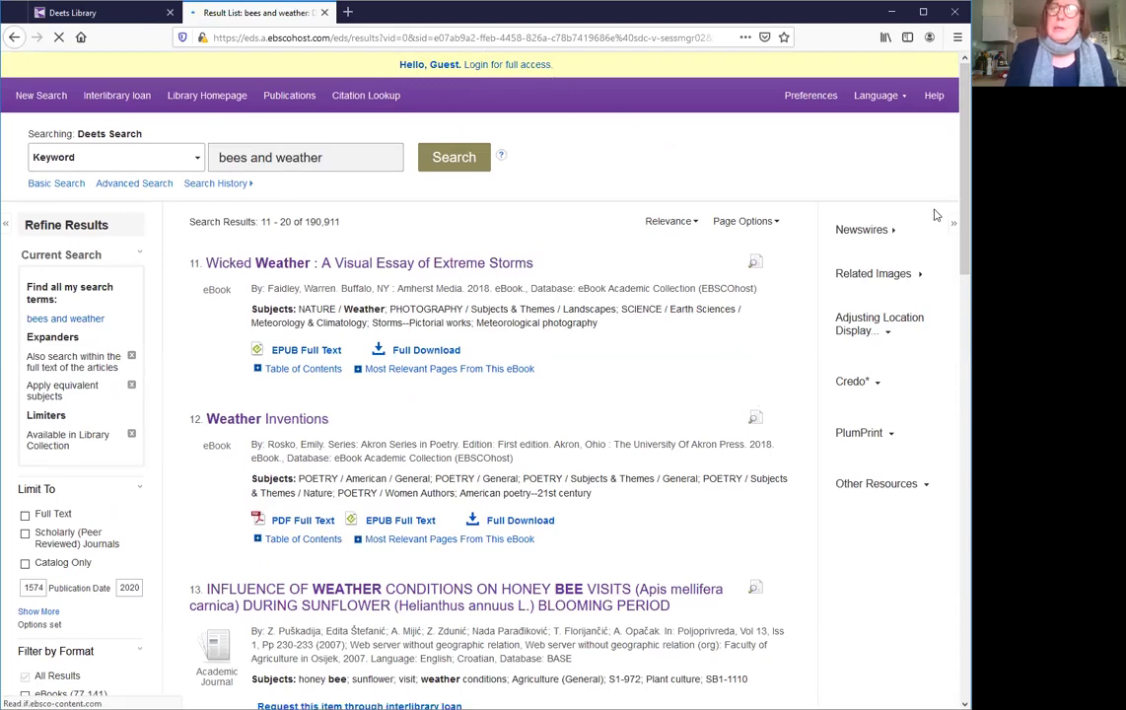
{"action": "scroll", "coordinate": [945, 389], "scroll_direction": "down", "scroll_amount": 5}
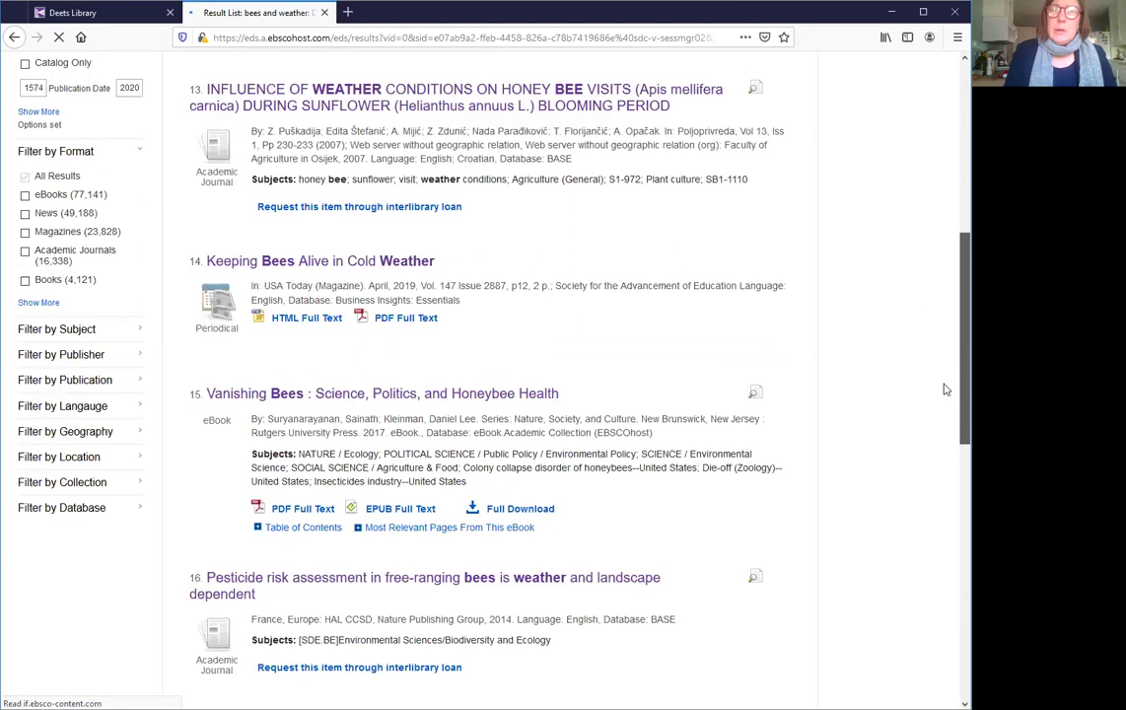
{"action": "scroll", "coordinate": [945, 389], "scroll_direction": "down", "scroll_amount": 1}
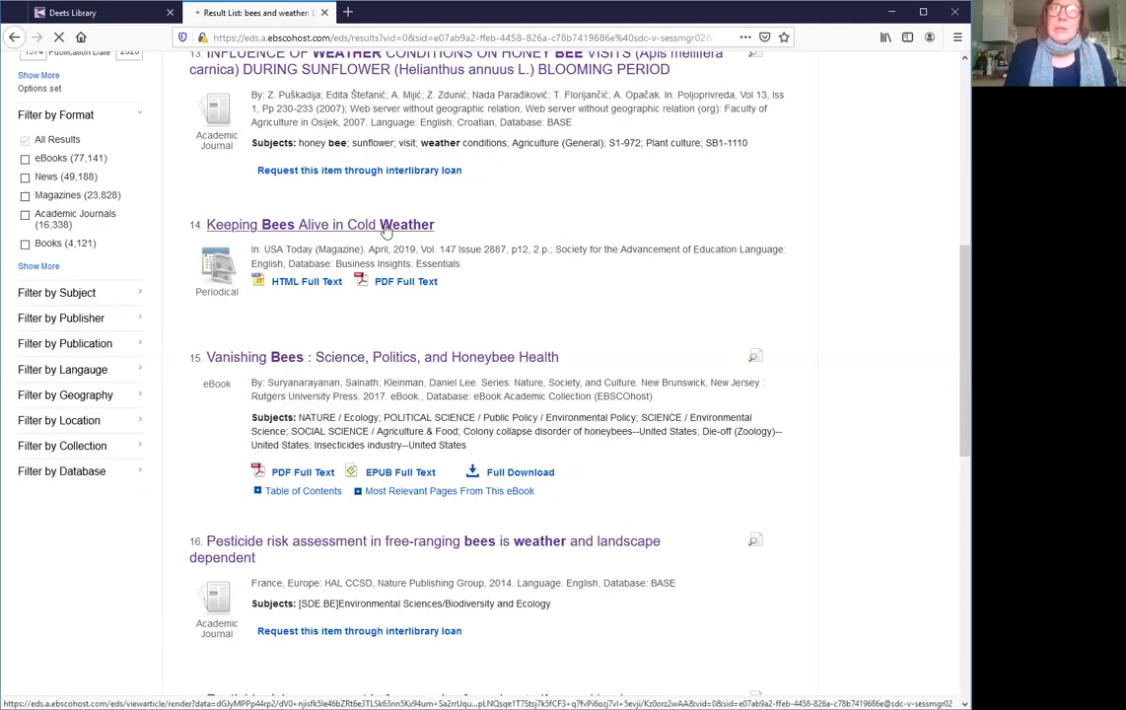
{"action": "left_click", "coordinate": [400, 283]}
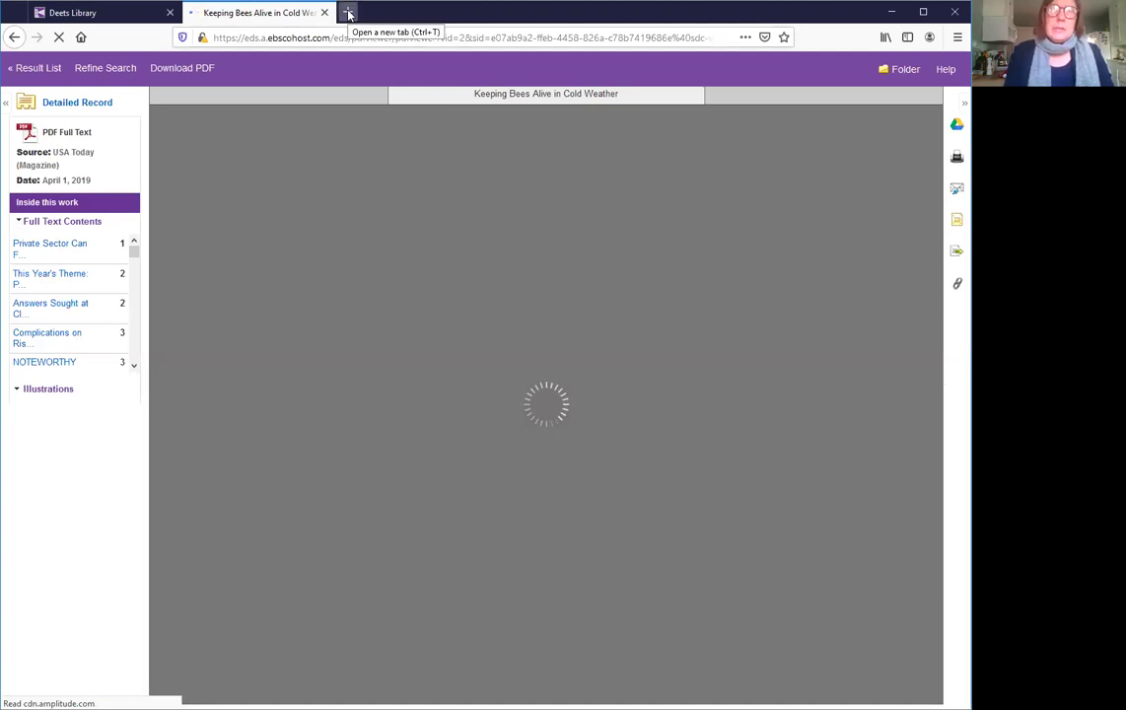
Step: Leave the article's PDF viewer and return to the result list
{"action": "left_click", "coordinate": [157, 13]}
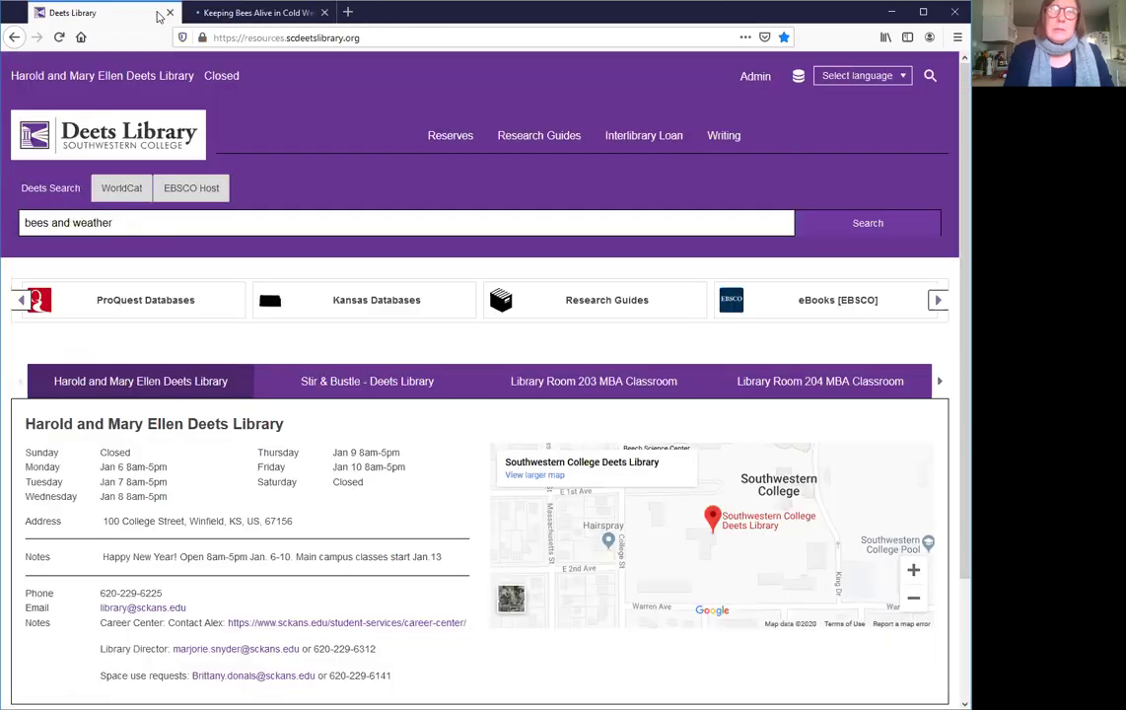
{"action": "left_click", "coordinate": [264, 17]}
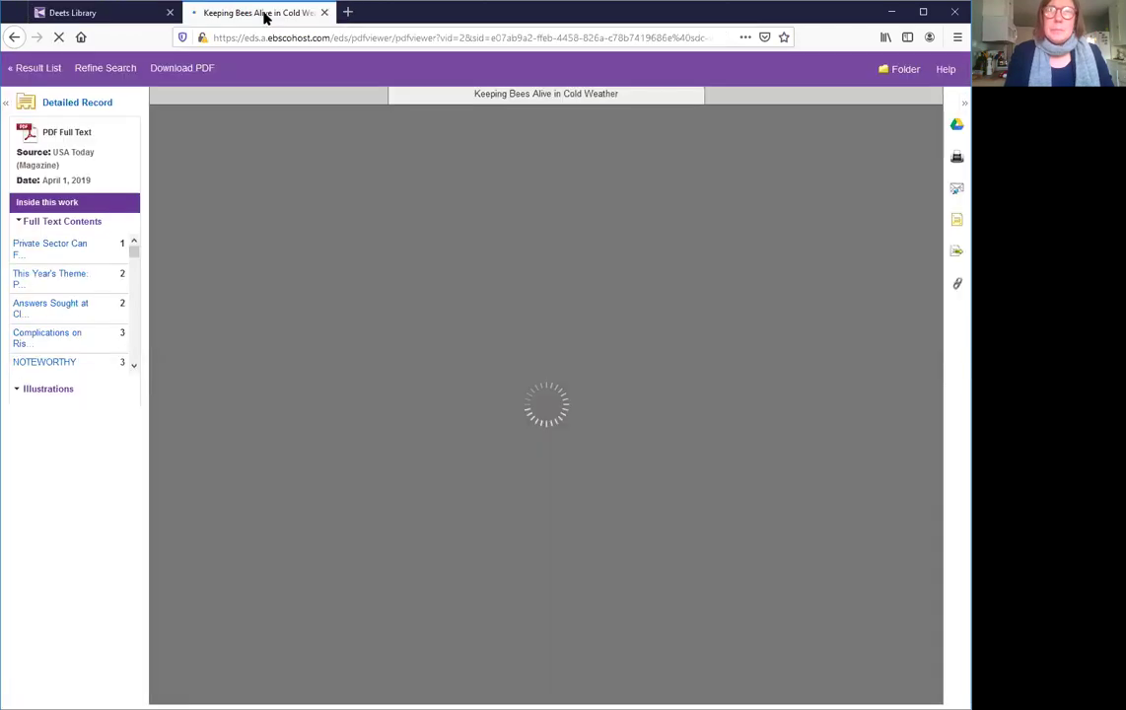
{"action": "left_click", "coordinate": [32, 69]}
{"action": "key", "text": "alt"}
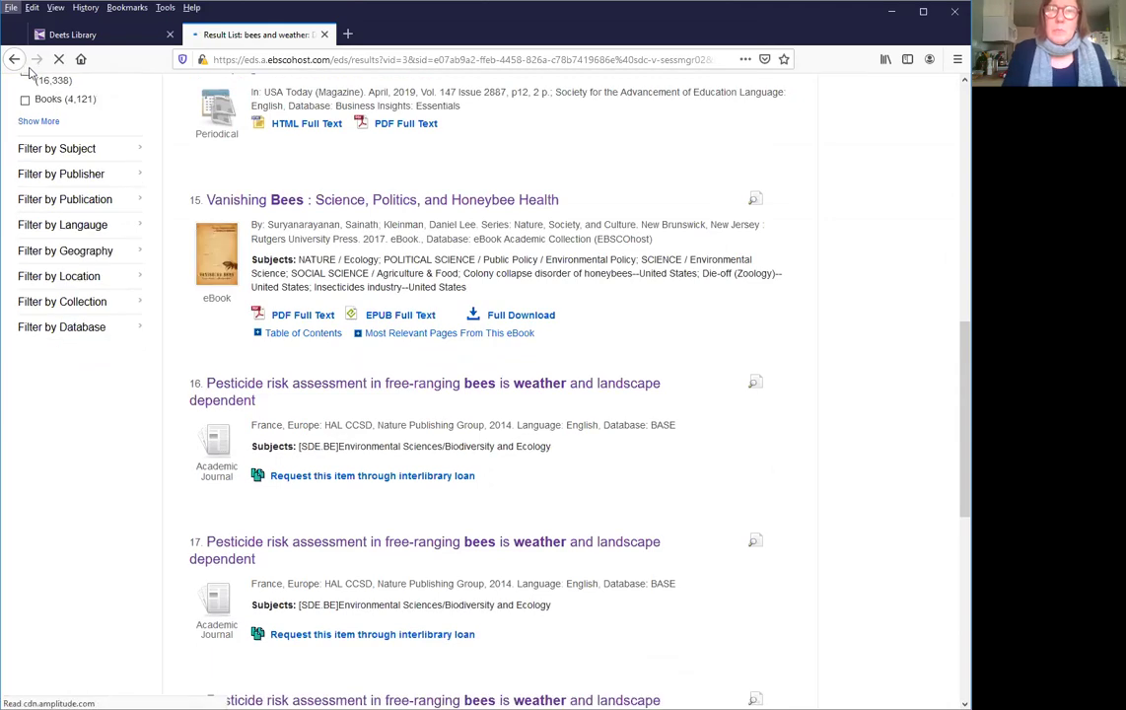
Step: Open the Coda chapter from the "Vanishing Bees" eBook's table of contents, logging in for full access with the library username and password
{"action": "left_click", "coordinate": [316, 335]}
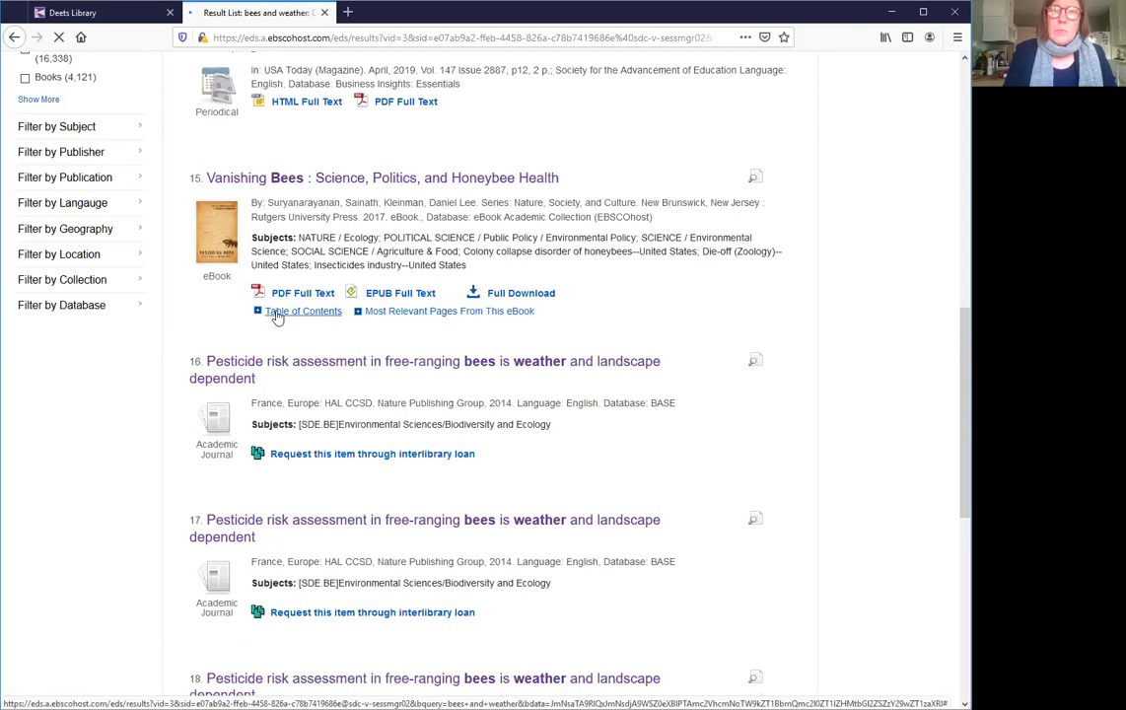
{"action": "left_click", "coordinate": [272, 313]}
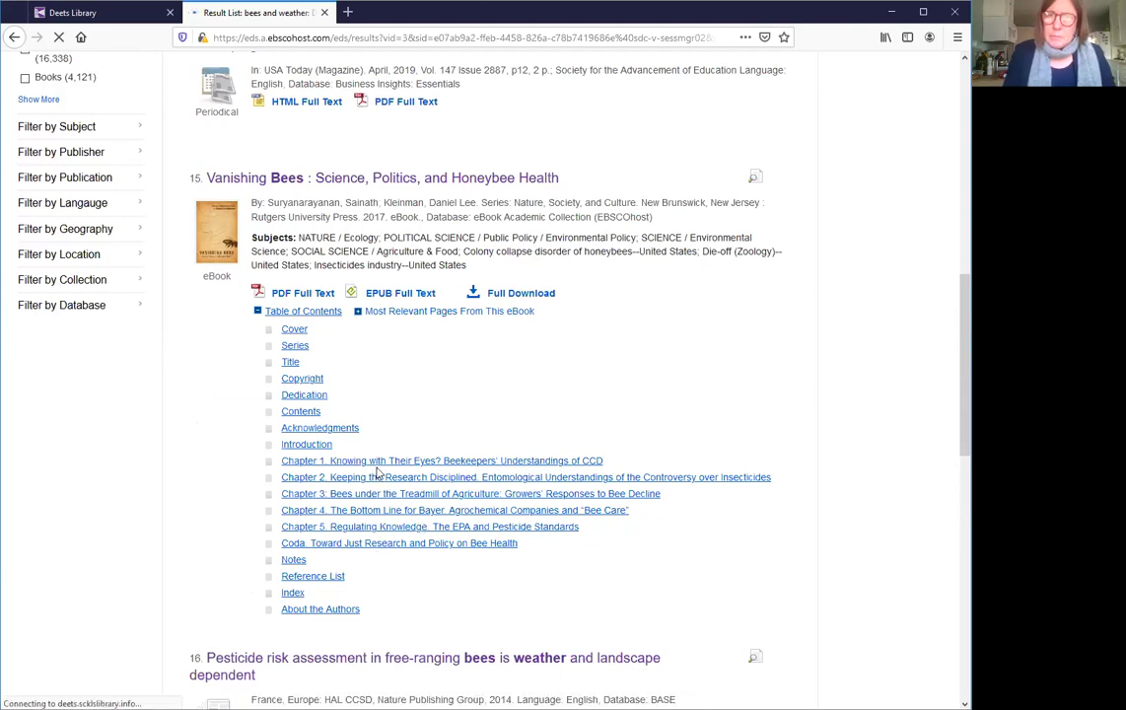
{"action": "left_click", "coordinate": [377, 544]}
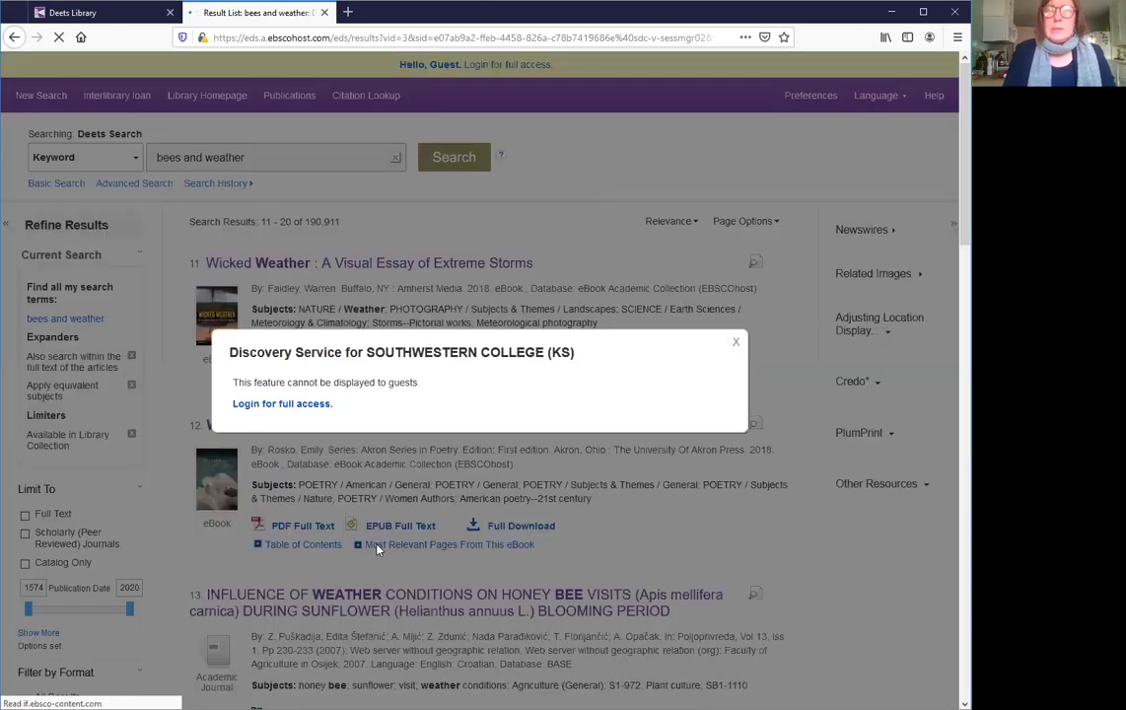
{"action": "left_click", "coordinate": [290, 410]}
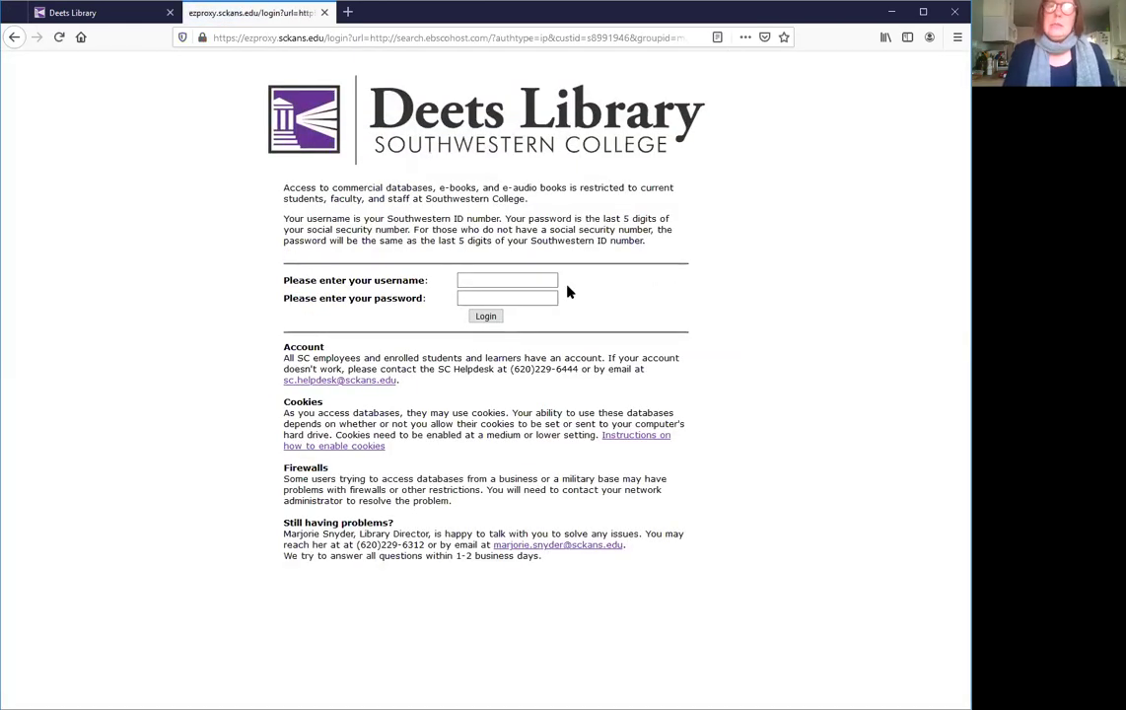
{"action": "left_click", "coordinate": [468, 281]}
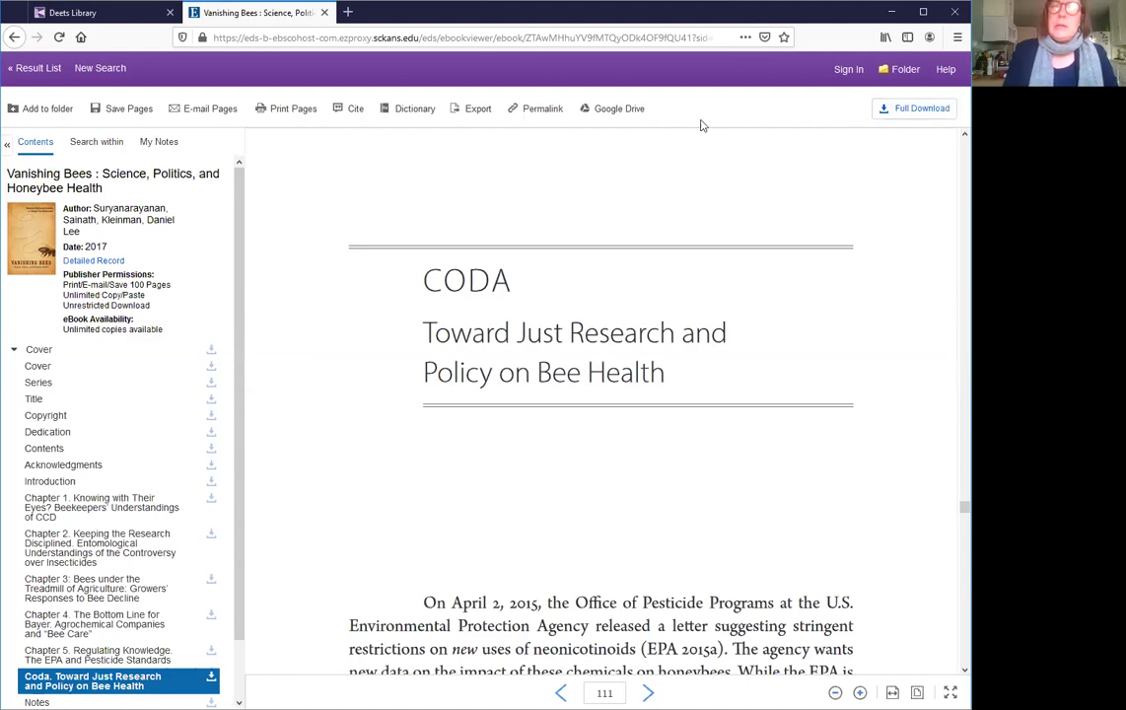
Step: Display the eBook's permalink and select the full URL
{"action": "left_click", "coordinate": [529, 111]}
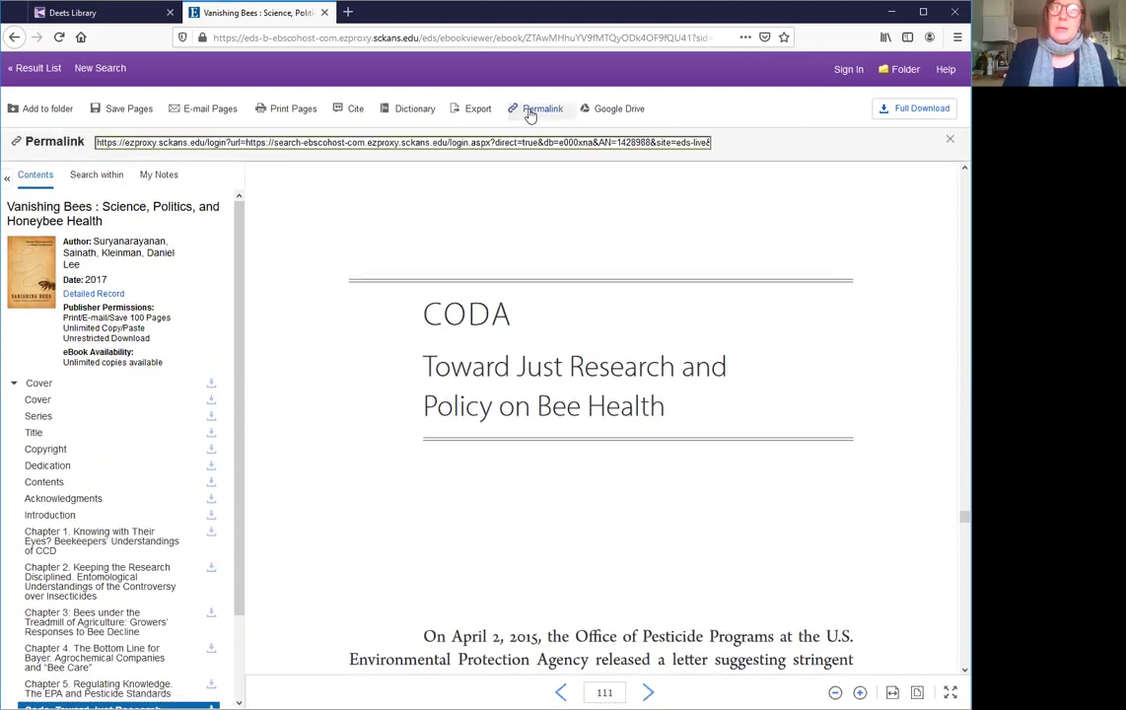
{"action": "left_click", "coordinate": [455, 142]}
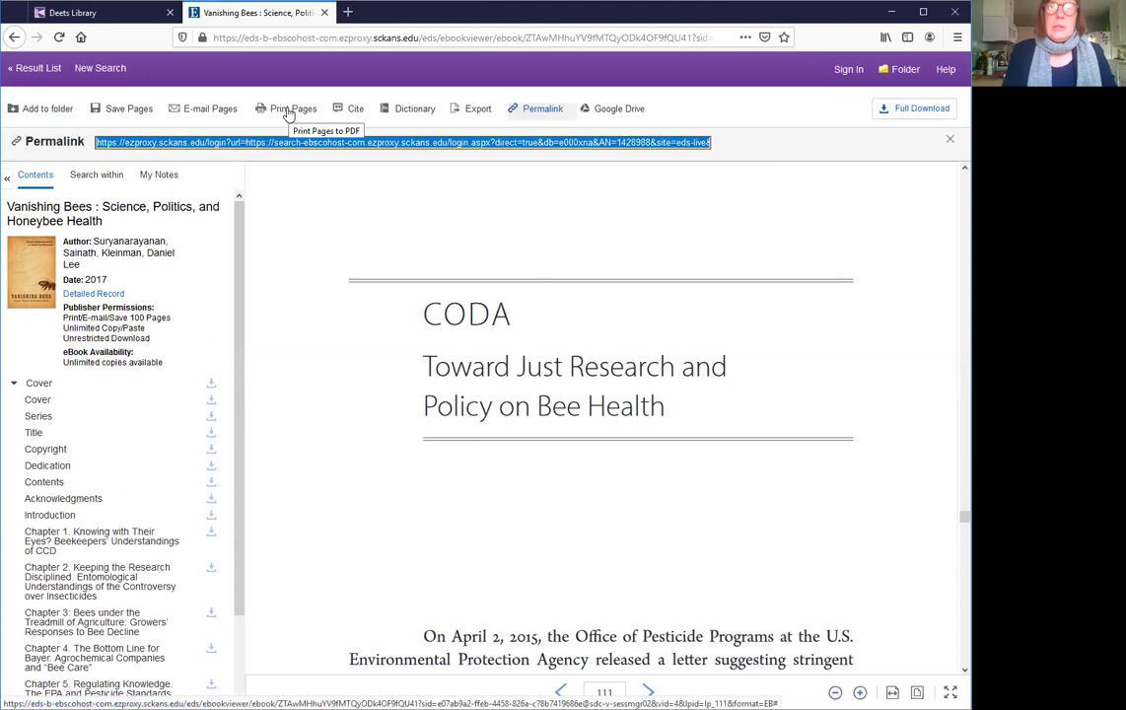
Step: Save the whole current section of the eBook as a PDF file
{"action": "left_click", "coordinate": [116, 111]}
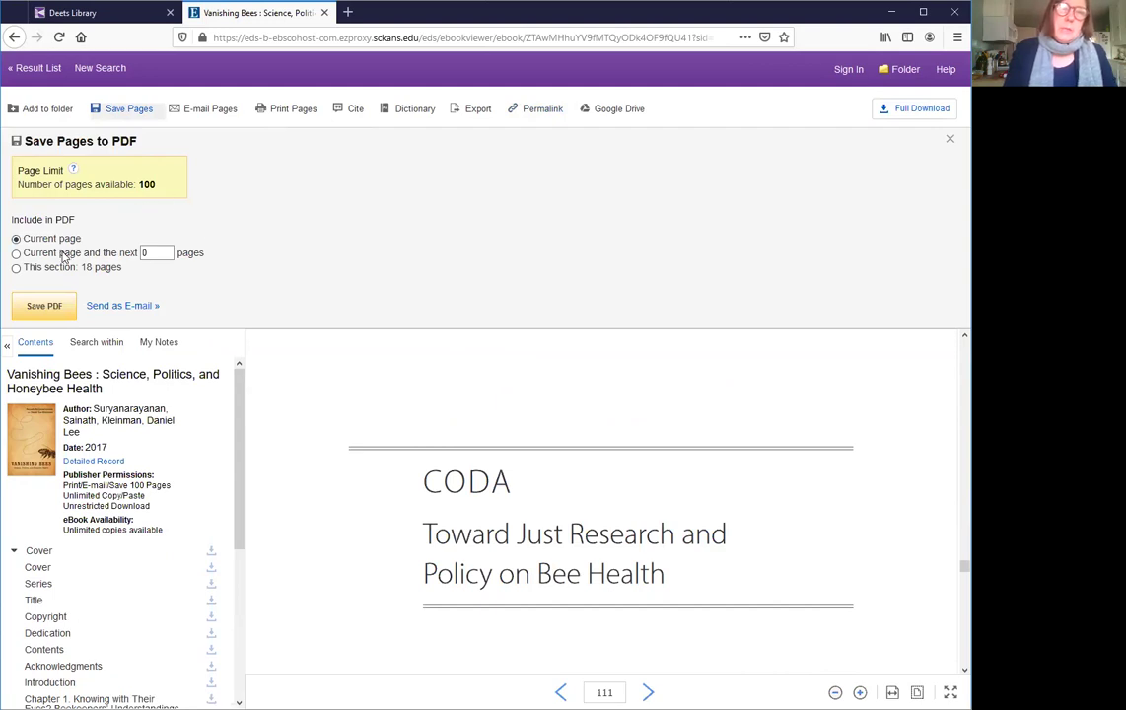
{"action": "left_click", "coordinate": [16, 267]}
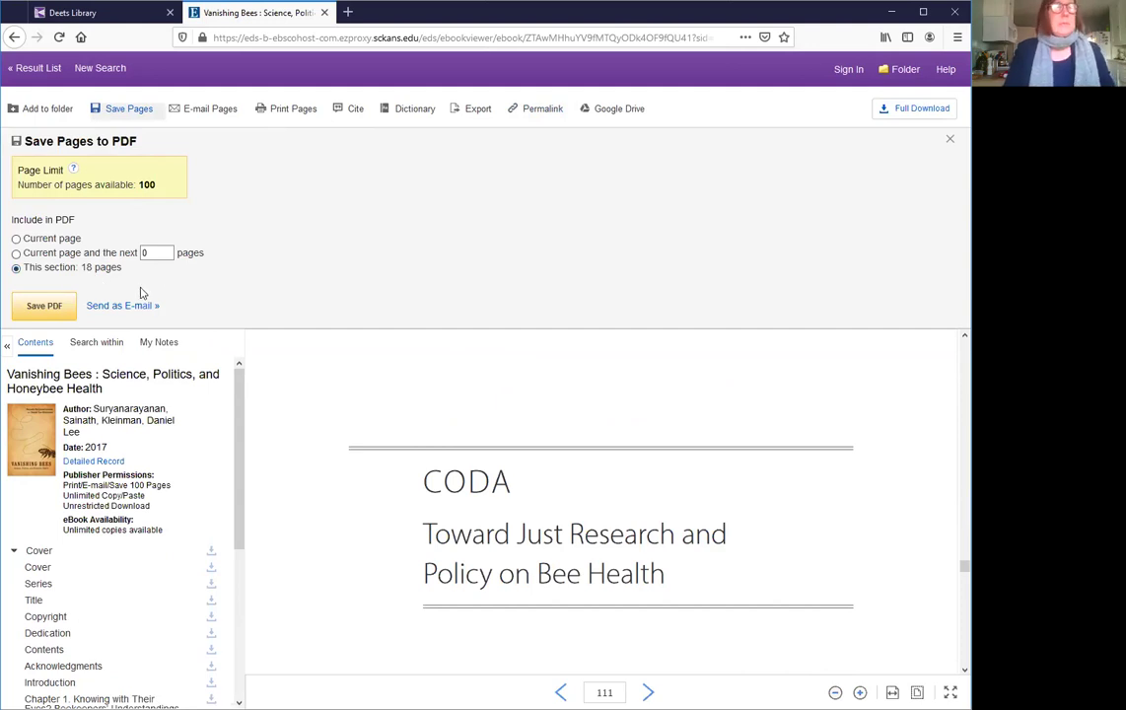
{"action": "left_click", "coordinate": [44, 307]}
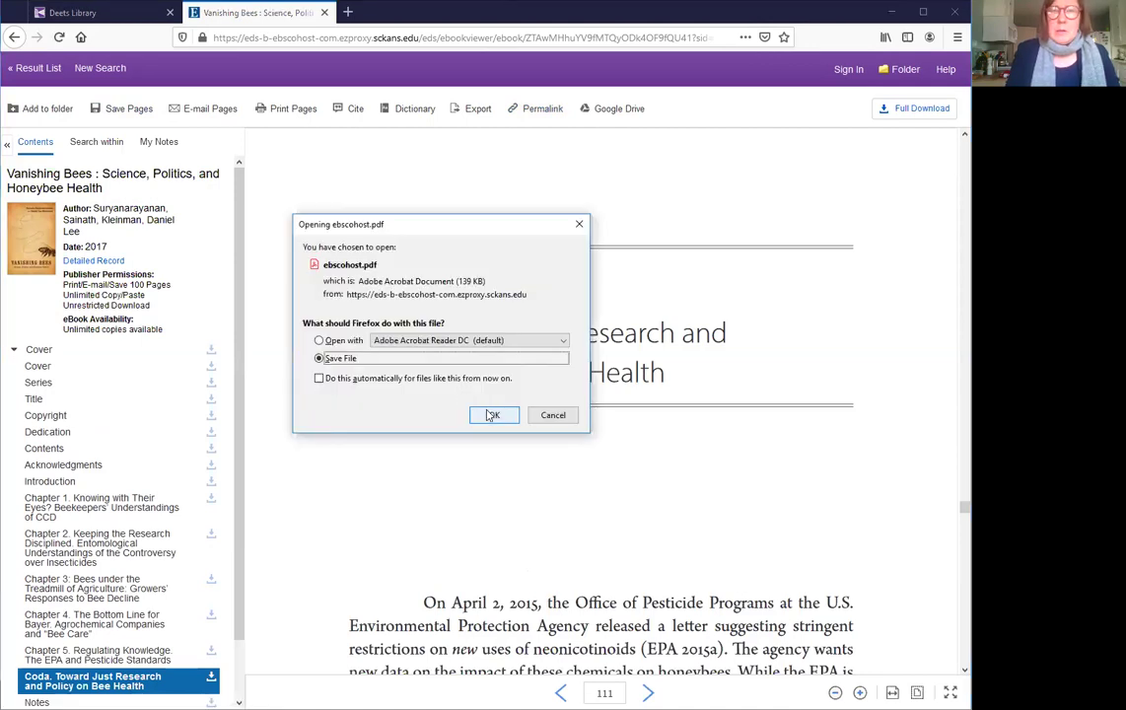
{"action": "left_click", "coordinate": [492, 415]}
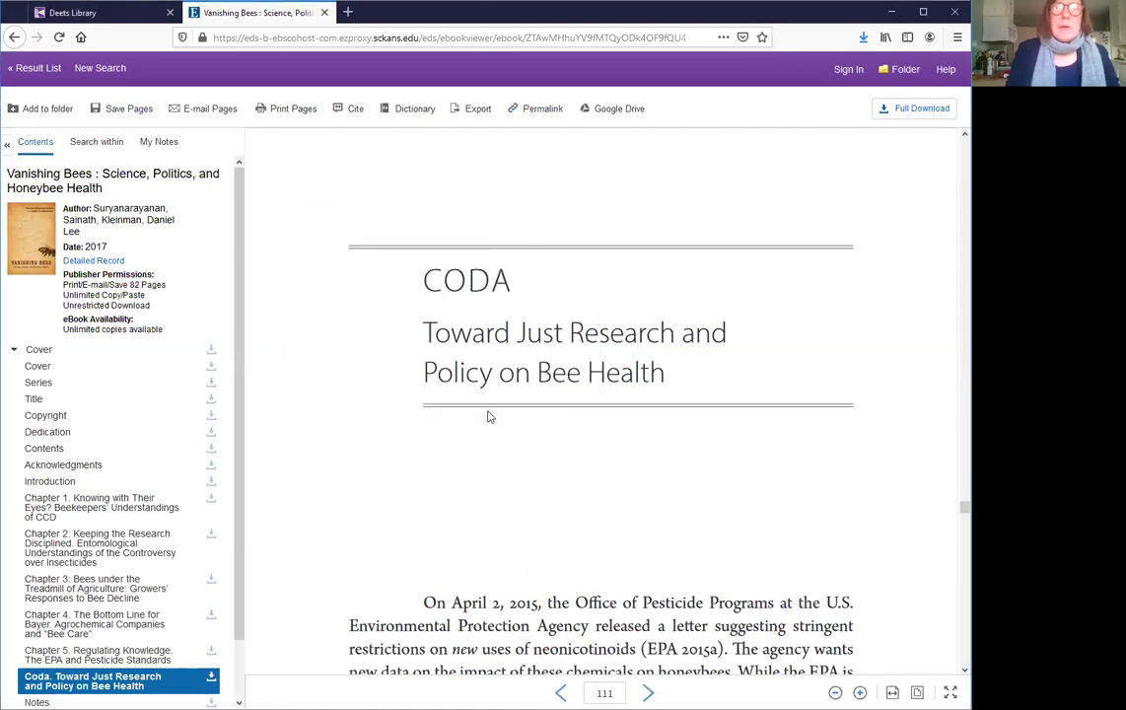
Step: Return to the Deets Library site and open ProQuest Biology Journals from its ProQuest Databases page
{"action": "left_click", "coordinate": [51, 69]}
{"action": "left_click", "coordinate": [148, 12]}
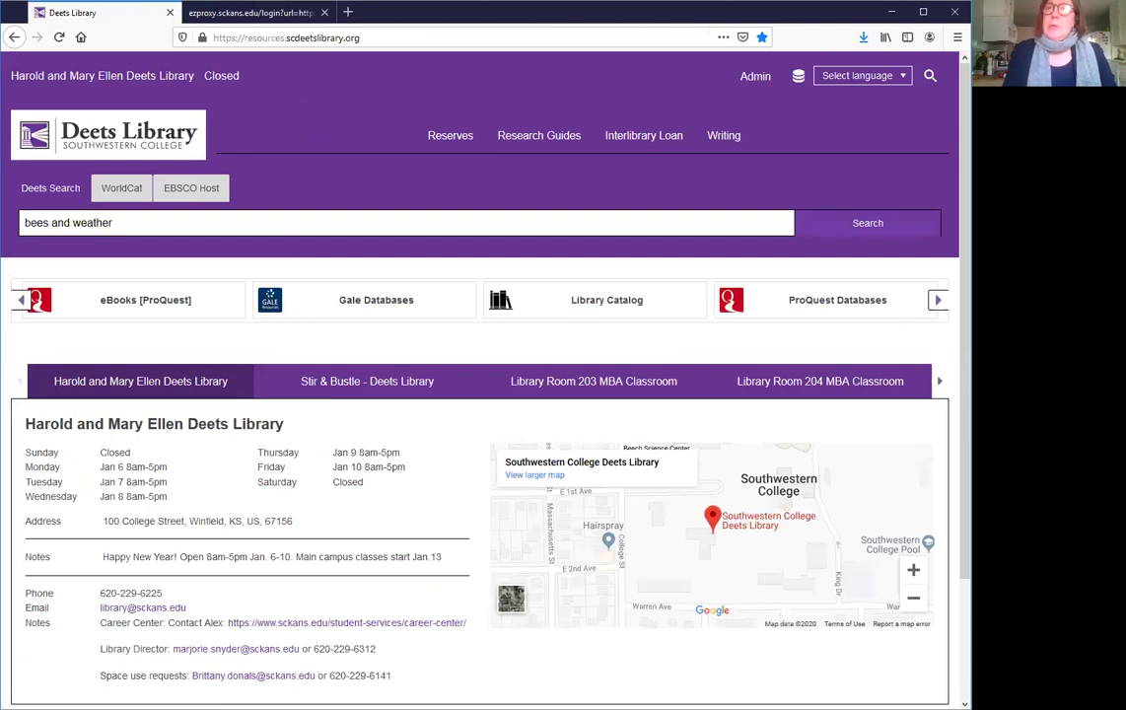
{"action": "left_click", "coordinate": [848, 303]}
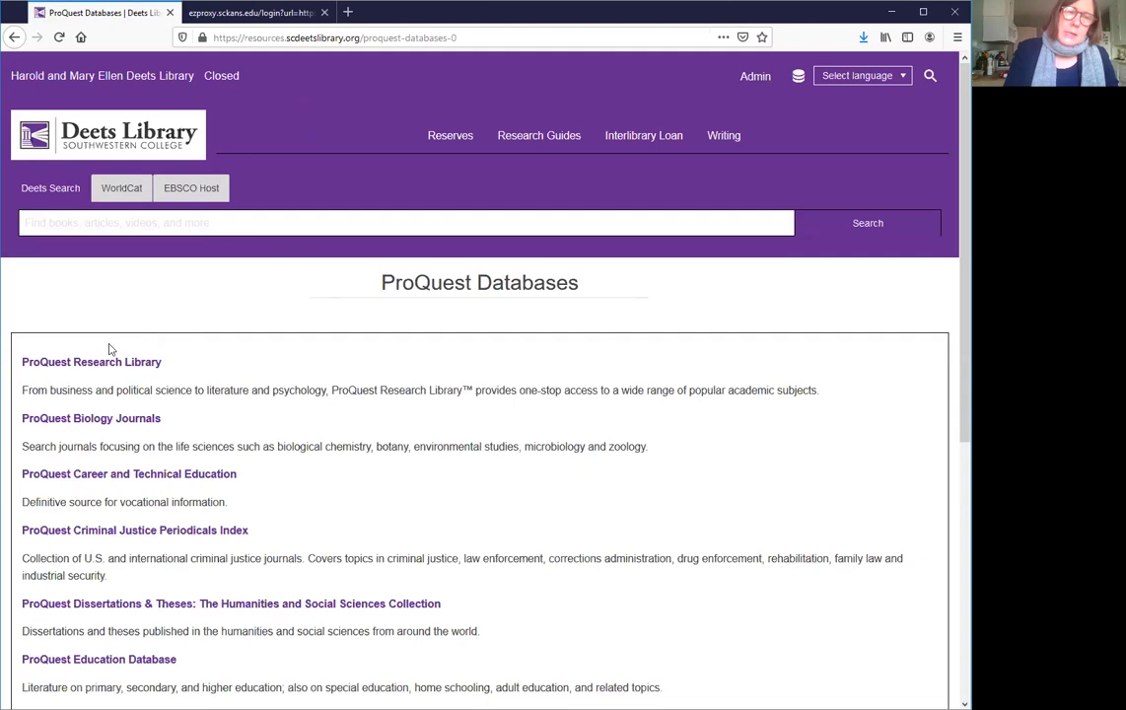
{"action": "left_click", "coordinate": [95, 421]}
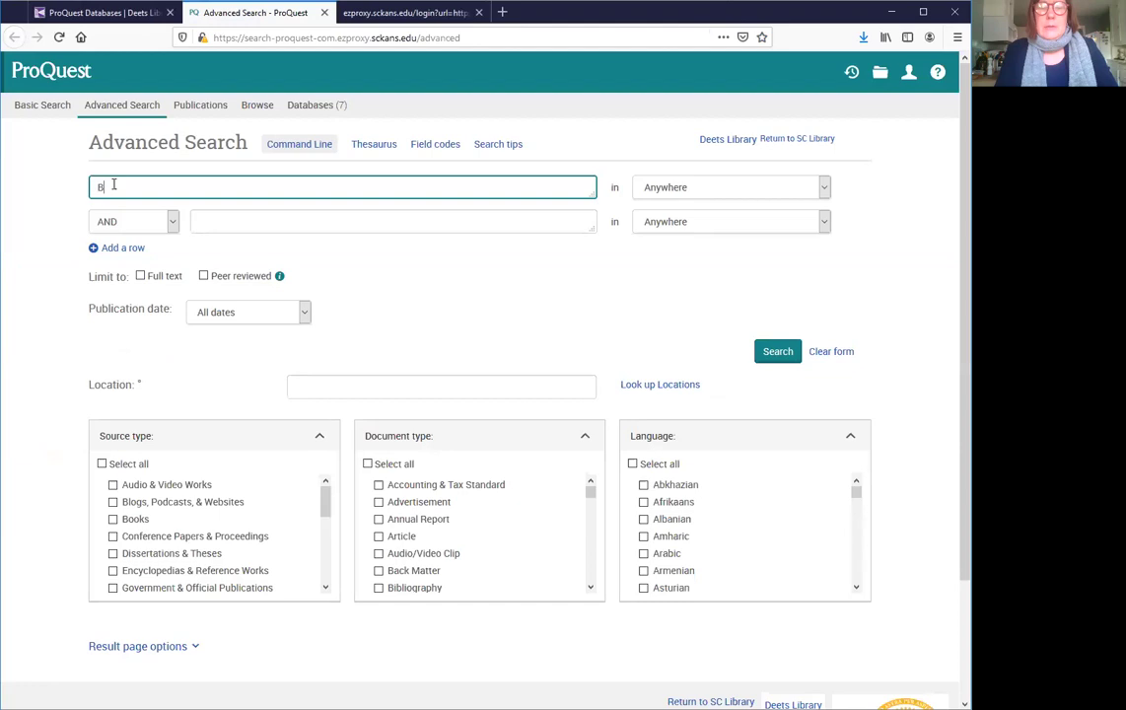
Step: Fill in the advanced search with "Bees" AND "weather", limiting the publication date to the last 3 years
{"action": "type", "text": "s"}
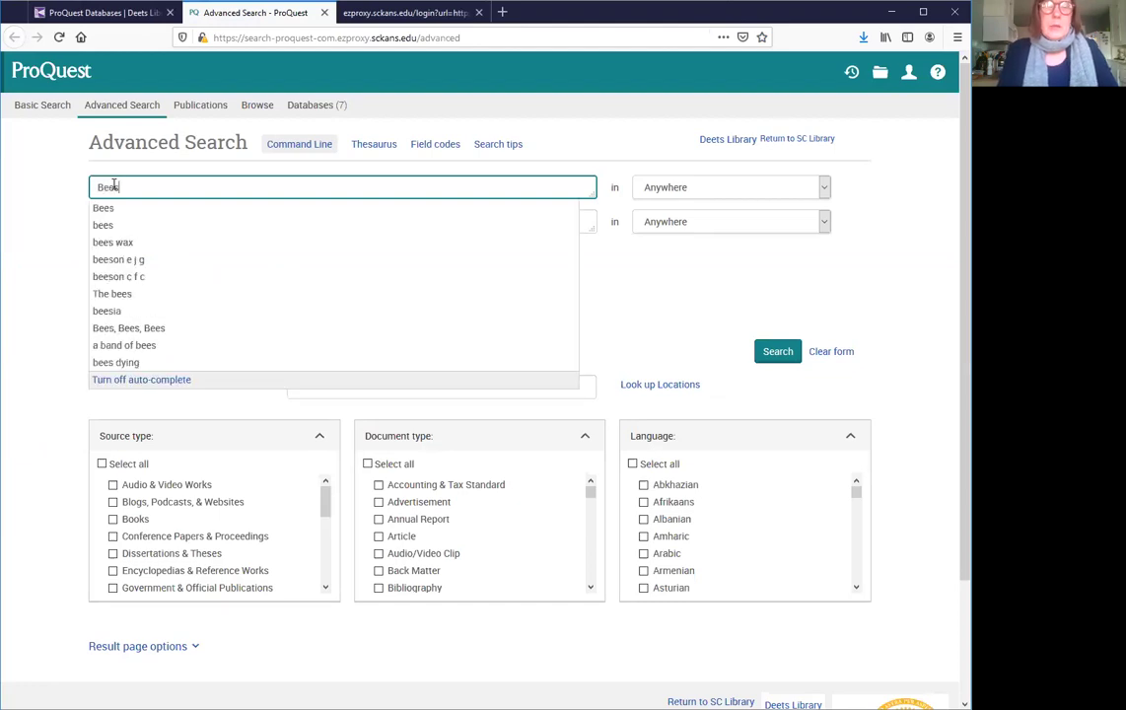
{"action": "key", "text": "Tab"}
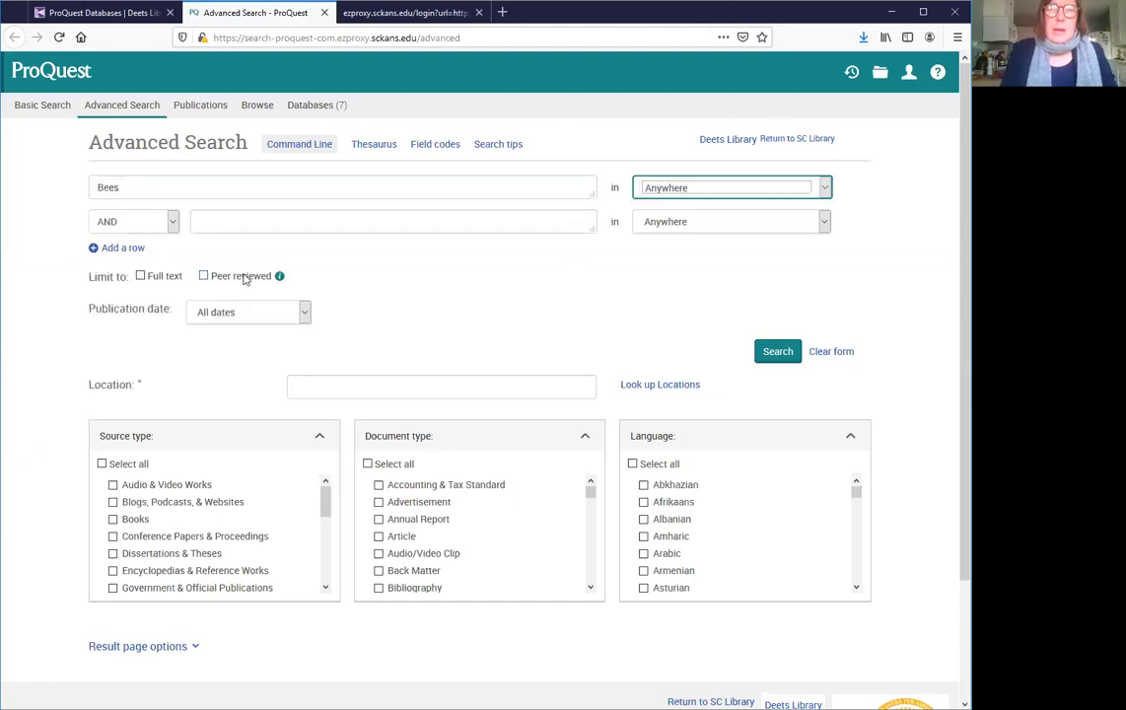
{"action": "left_click", "coordinate": [305, 311]}
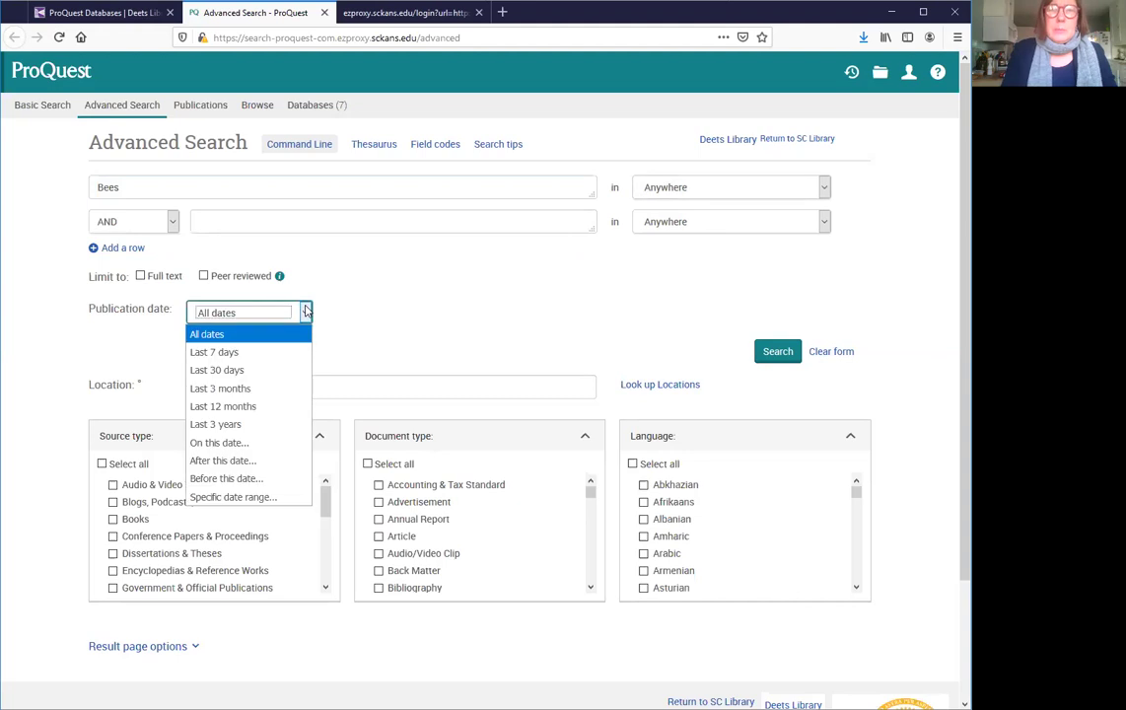
{"action": "left_click", "coordinate": [272, 425]}
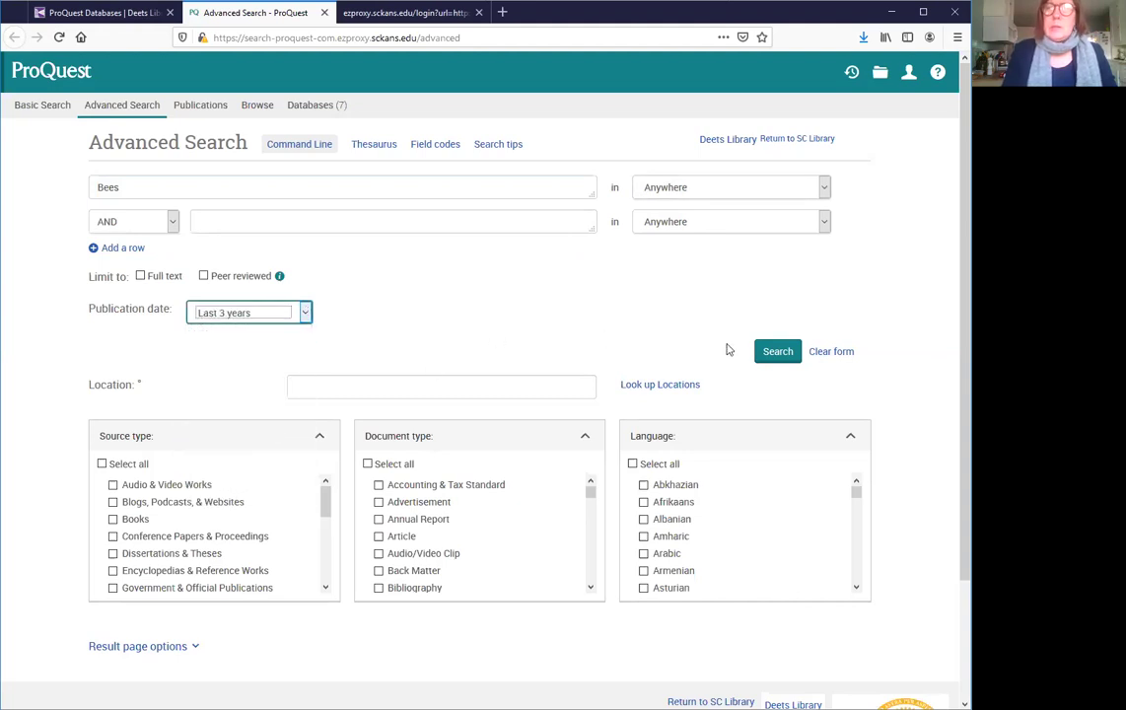
{"action": "left_click", "coordinate": [239, 221]}
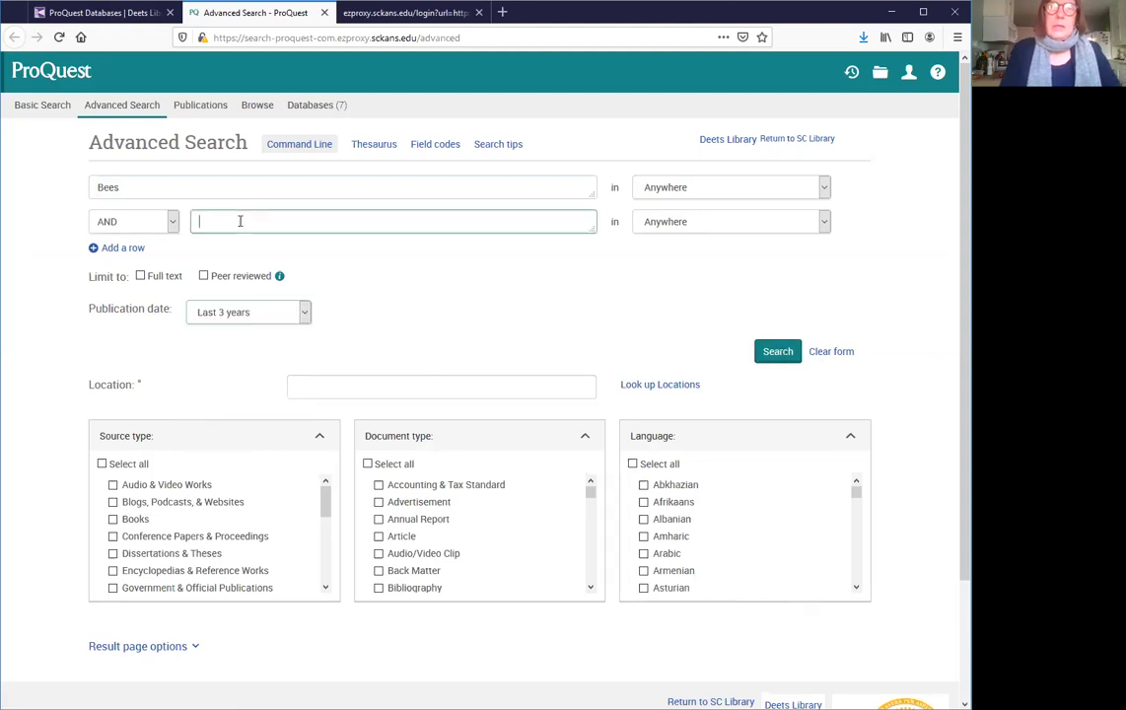
{"action": "type", "text": "weather"}
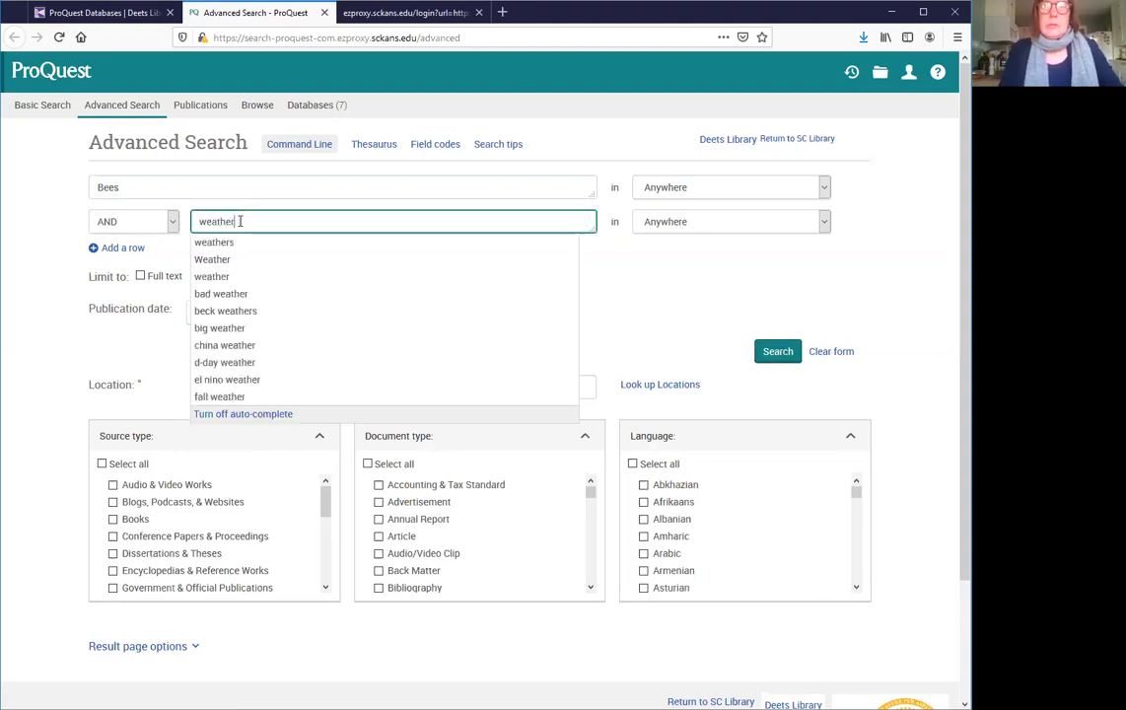
Step: Run the ProQuest search and open the full text of "Tough time for bees, beekeepers; Natural ways to protect bees"
{"action": "left_click", "coordinate": [777, 352]}
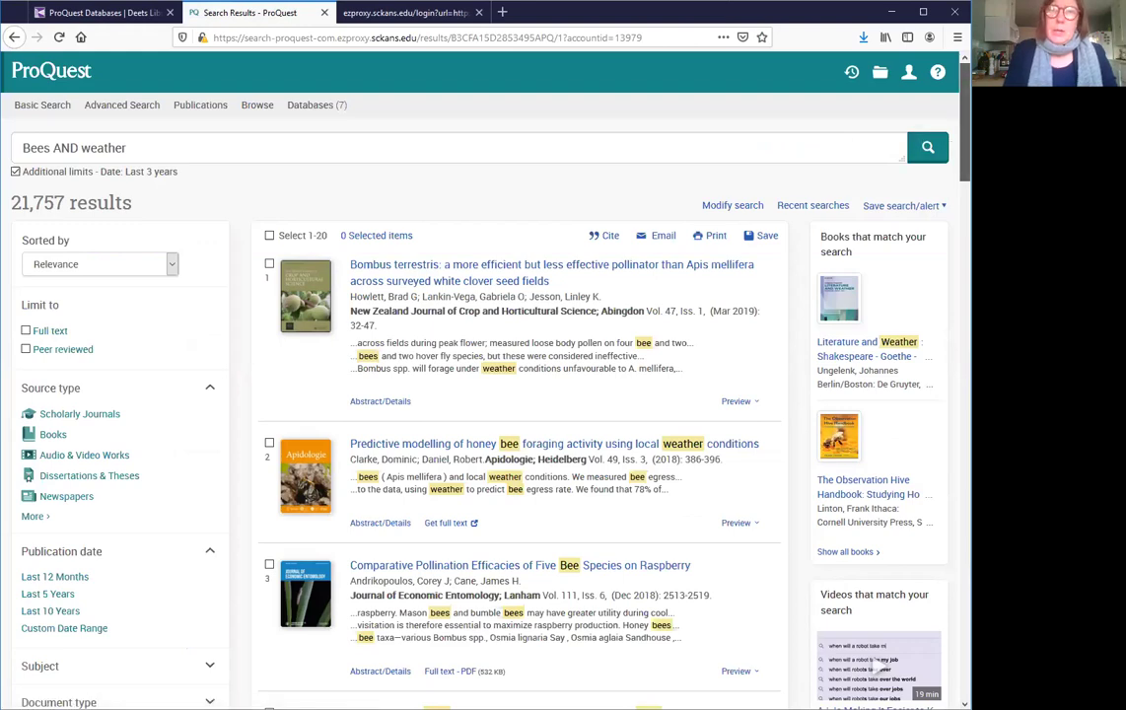
{"action": "scroll", "coordinate": [964, 119], "scroll_direction": "down", "scroll_amount": 3}
{"action": "left_click_drag", "start_coordinate": [964, 178], "coordinate": [964, 193]}
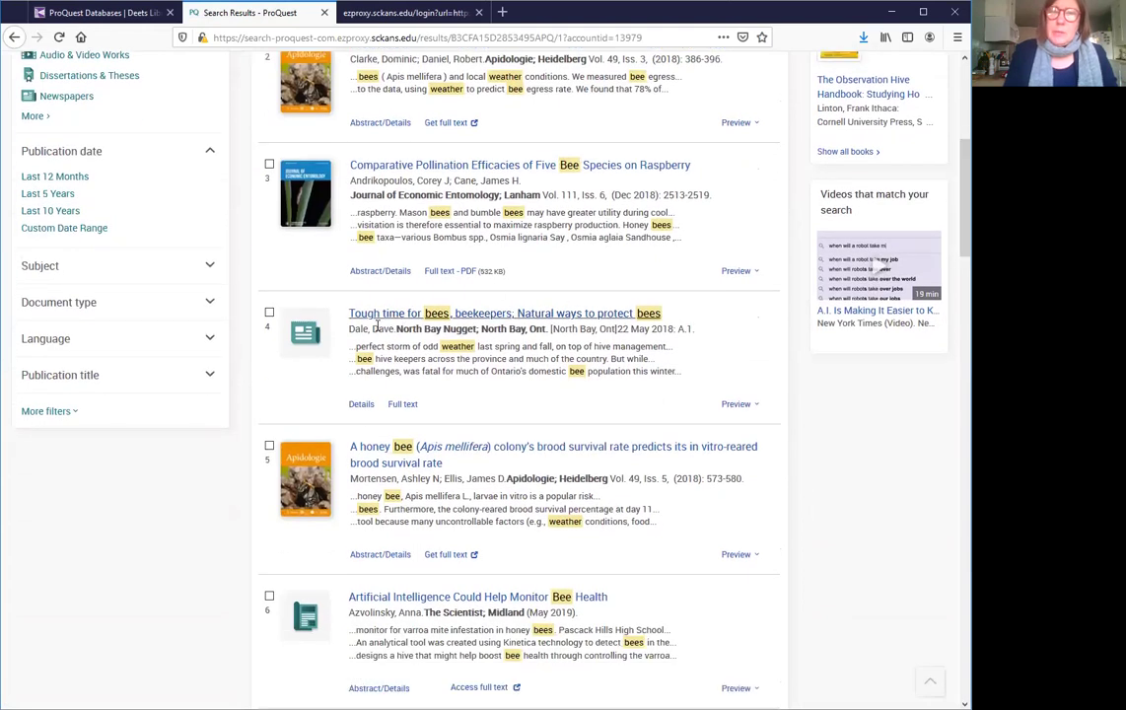
{"action": "left_click", "coordinate": [403, 405]}
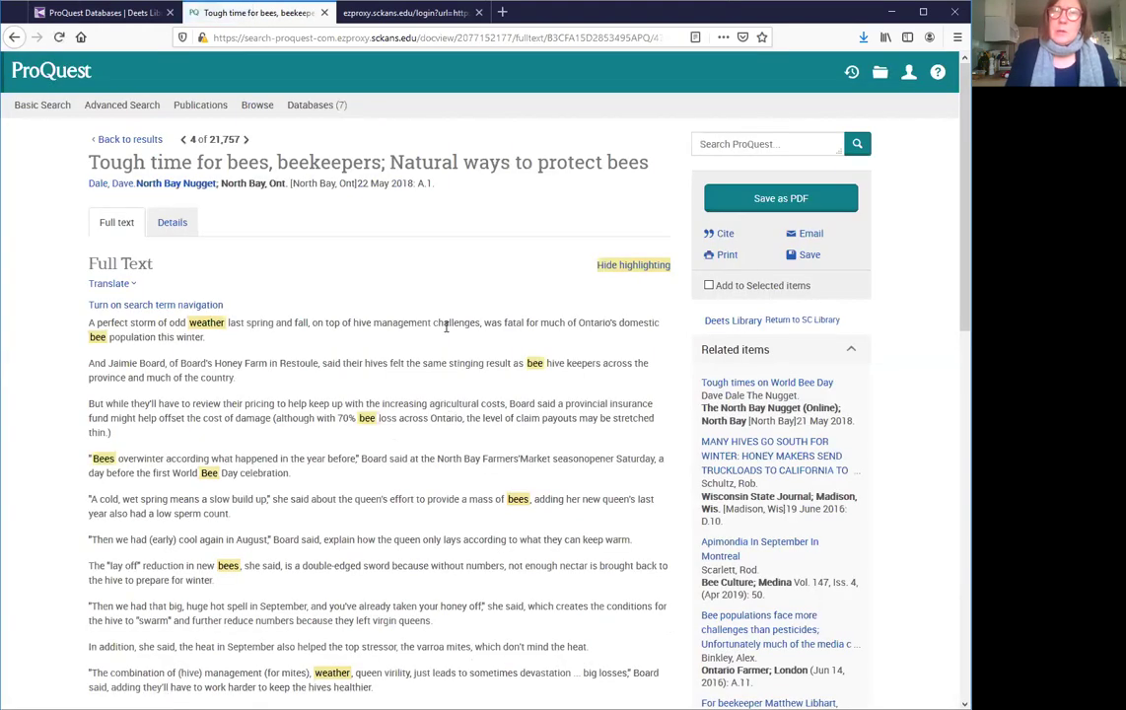
Step: Save the article as a PDF file and return to its full-text page
{"action": "left_click", "coordinate": [831, 207]}
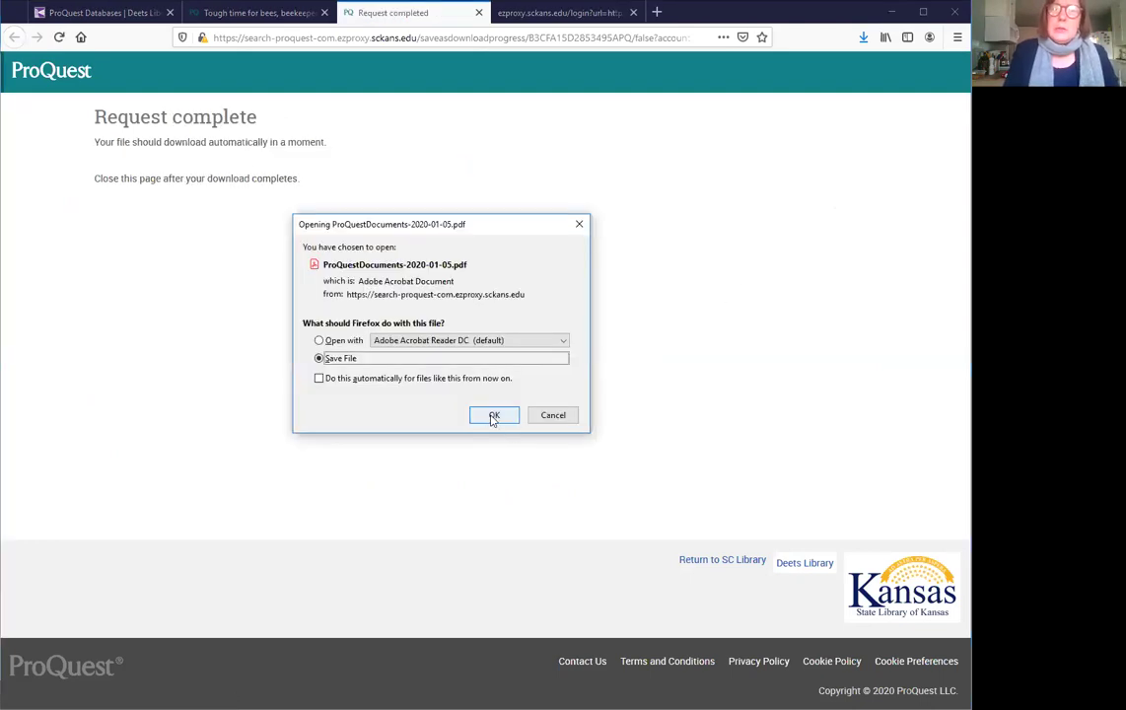
{"action": "left_click", "coordinate": [493, 415]}
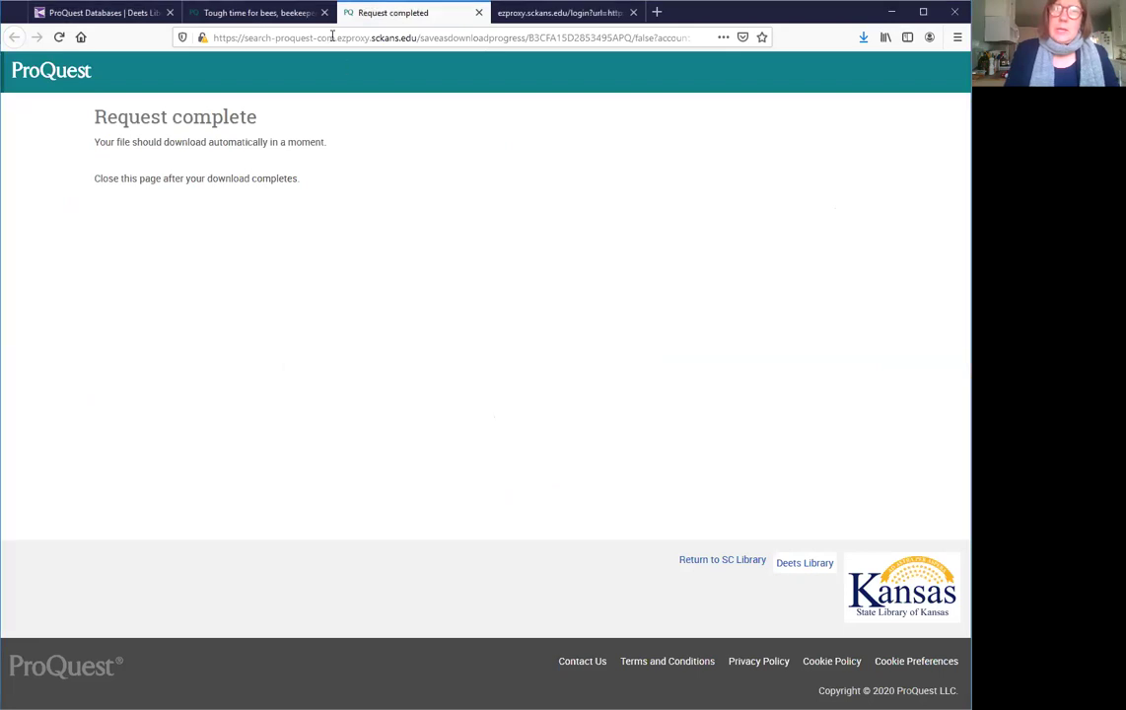
{"action": "left_click", "coordinate": [276, 13]}
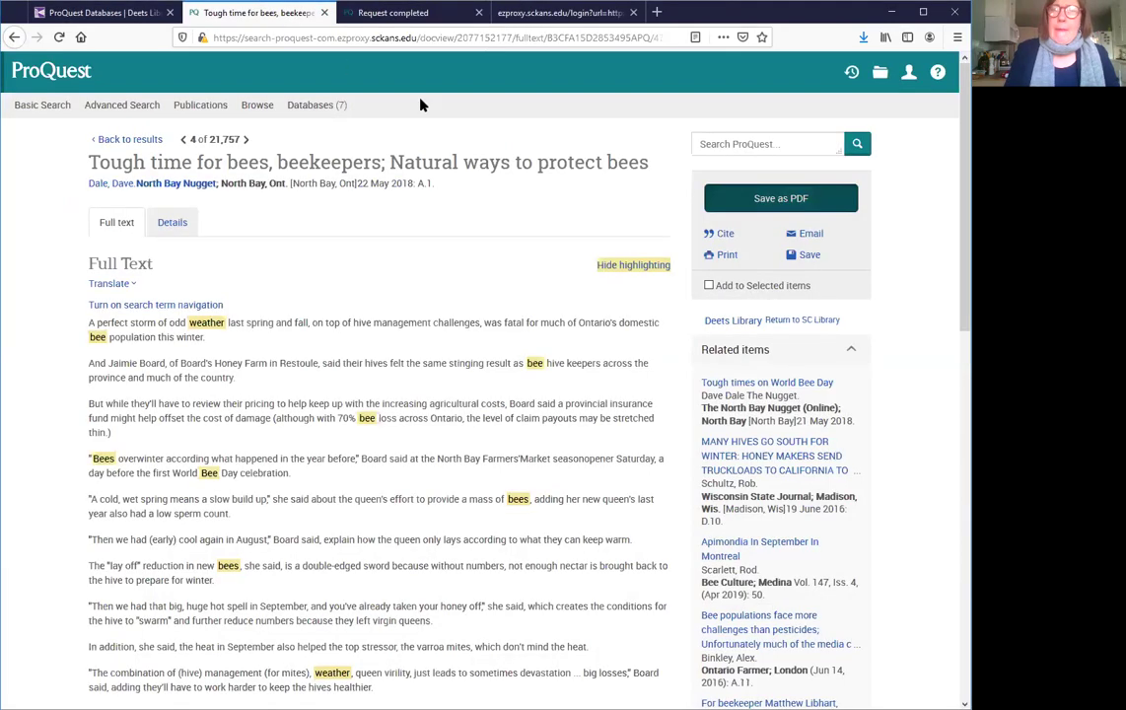
Step: Display the article's APA 6th citation, review the available citation styles, and select the full citation text before closing it
{"action": "left_click", "coordinate": [723, 235]}
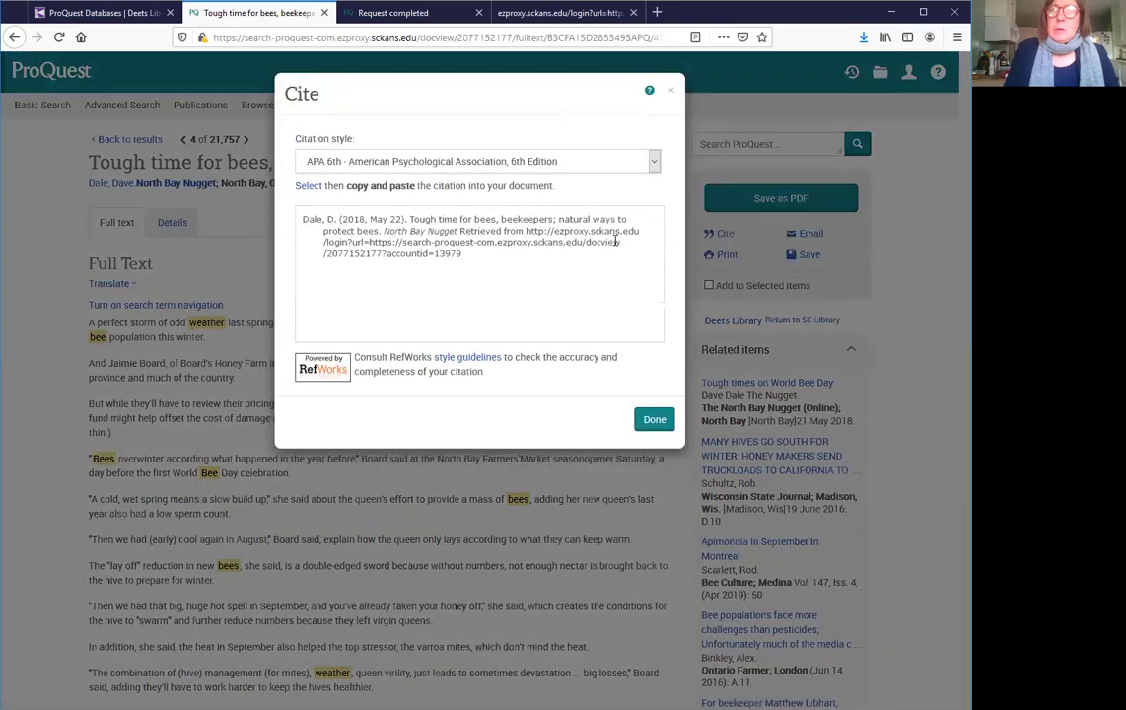
{"action": "left_click", "coordinate": [654, 161]}
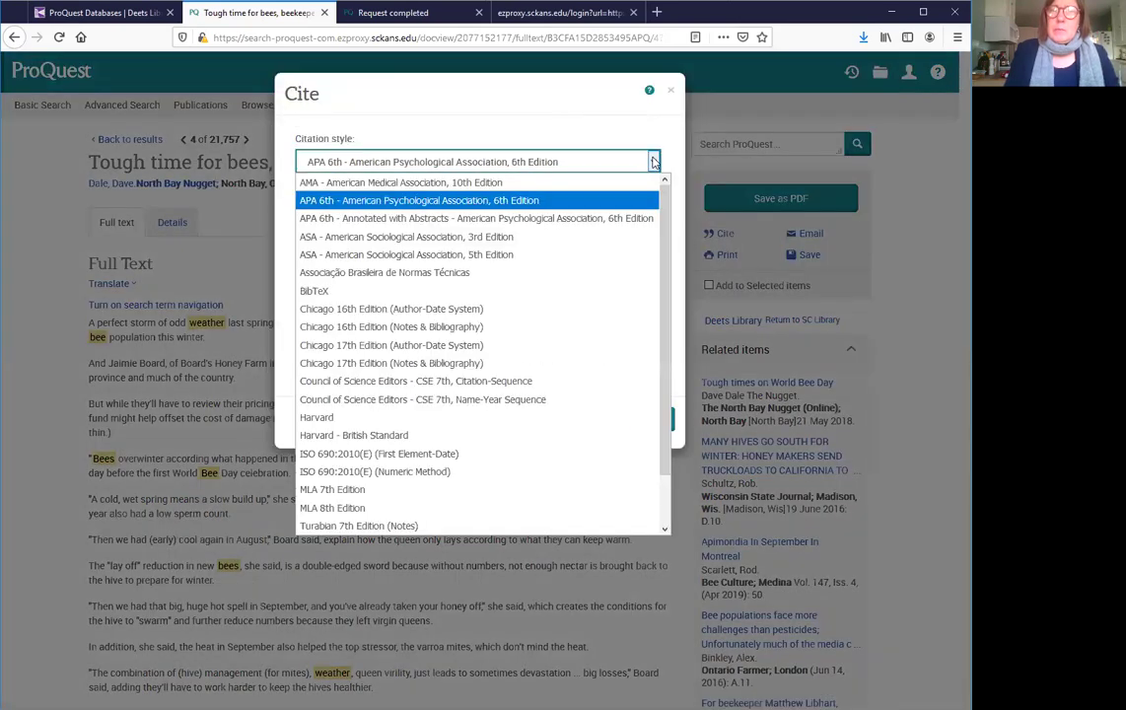
{"action": "left_click", "coordinate": [654, 162]}
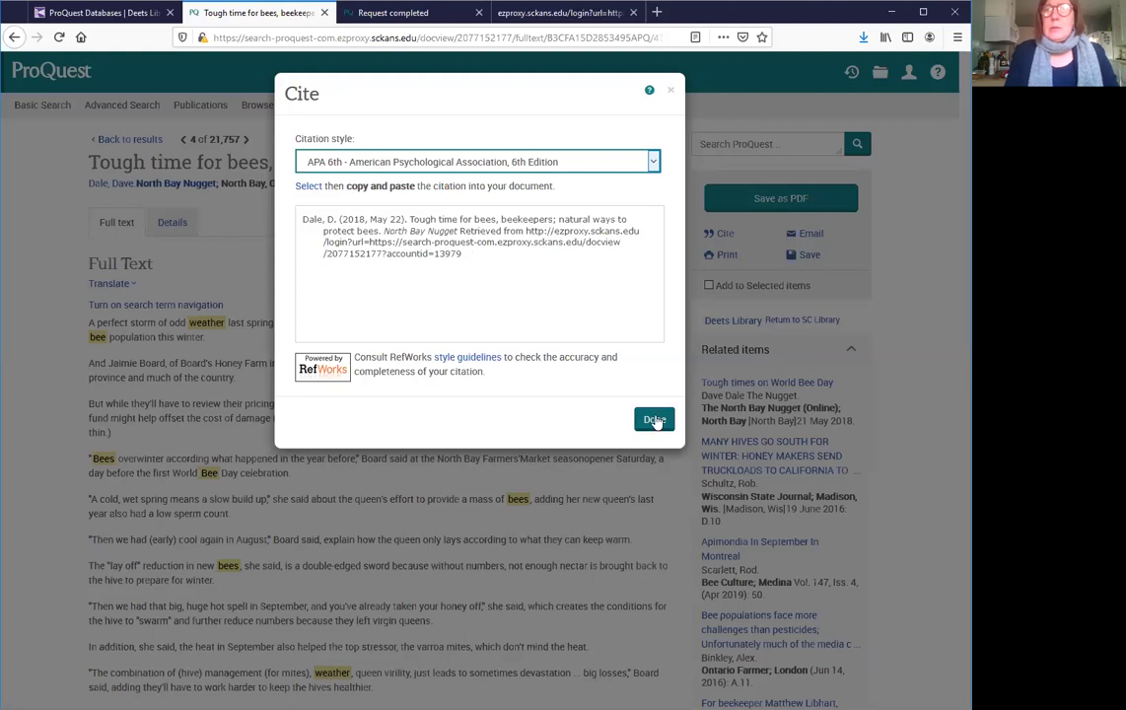
{"action": "left_click_drag", "start_coordinate": [520, 278], "coordinate": [295, 211]}
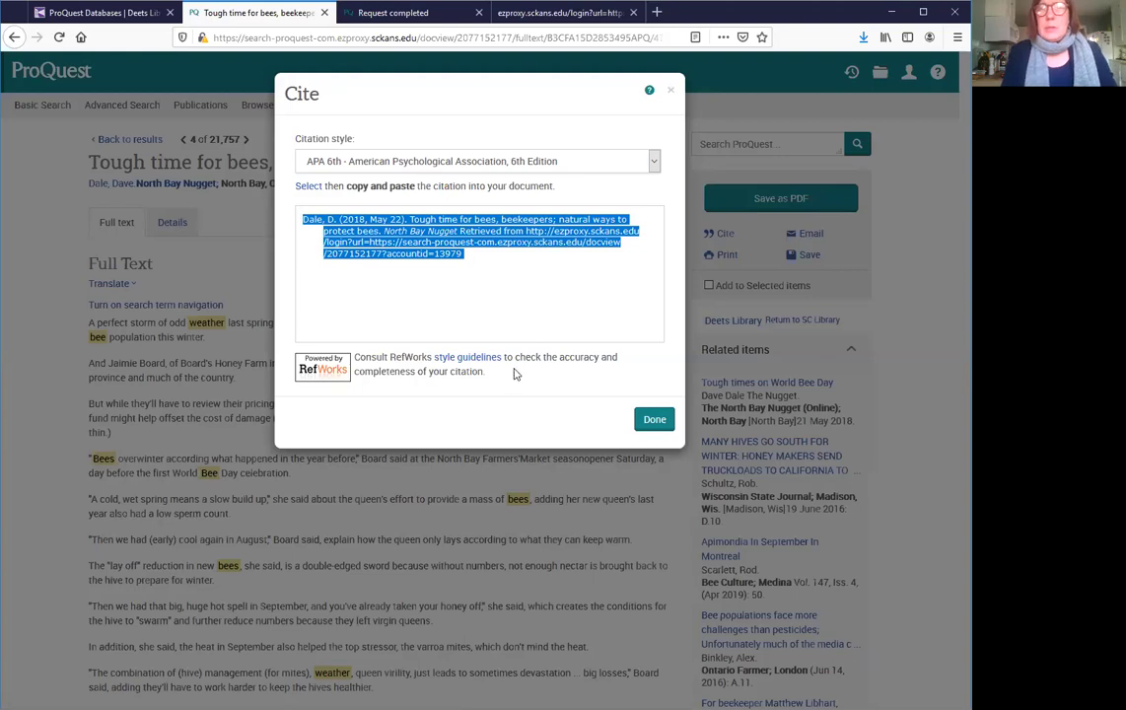
{"action": "left_click", "coordinate": [654, 419]}
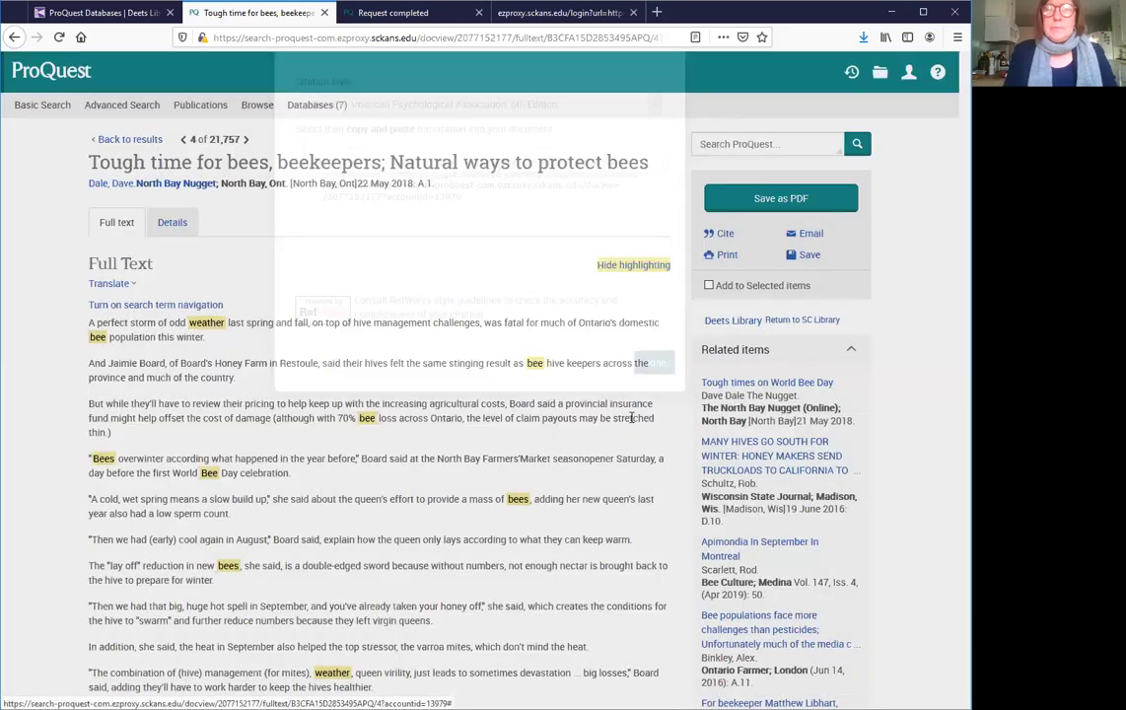
Step: Go back to the Deets Library site and view the plagiarism section of its Writing and Citations Help page
{"action": "left_click", "coordinate": [154, 14]}
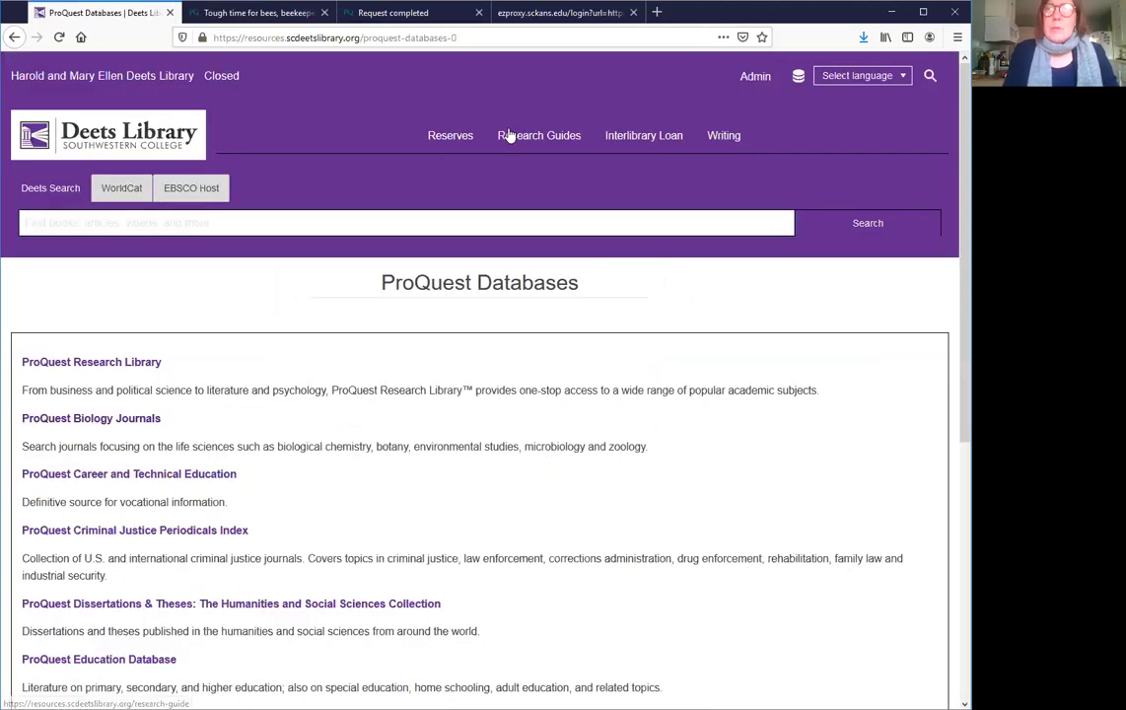
{"action": "left_click", "coordinate": [126, 138]}
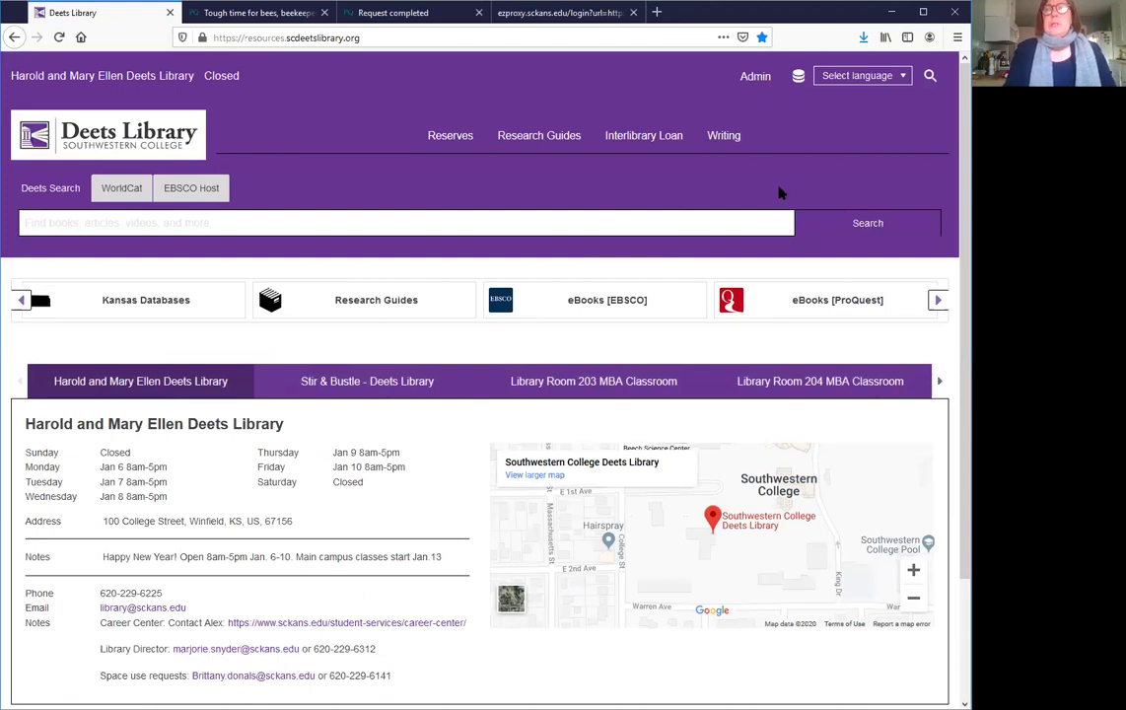
{"action": "left_click", "coordinate": [729, 143]}
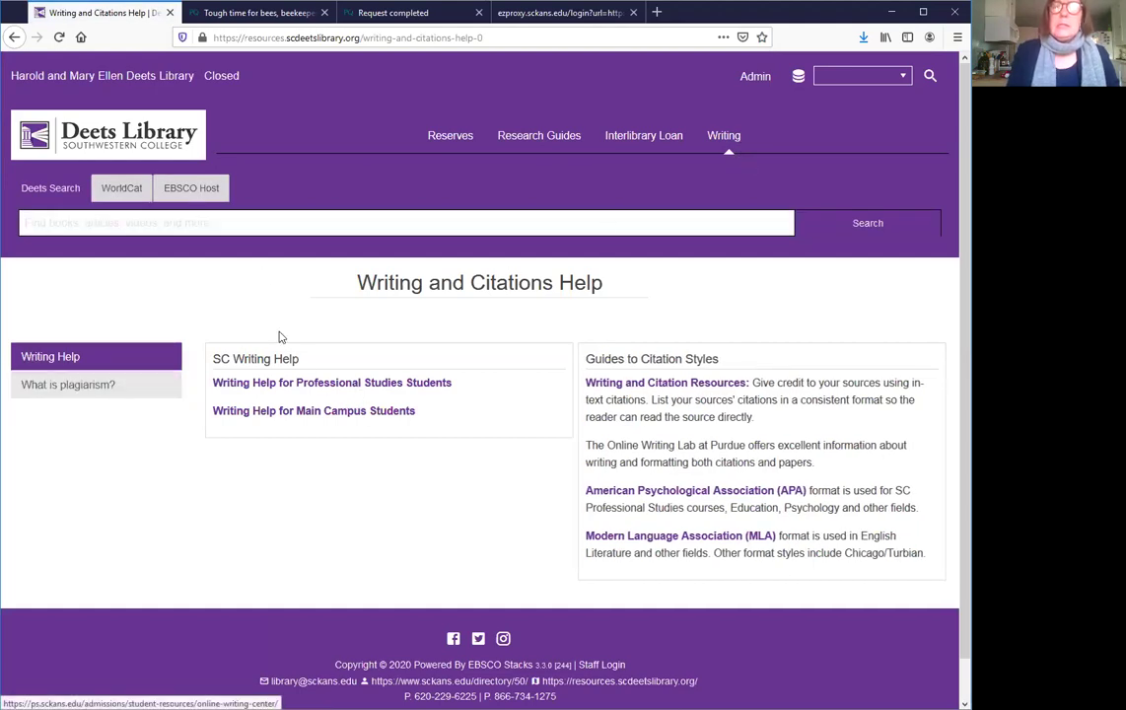
{"action": "left_click", "coordinate": [109, 387]}
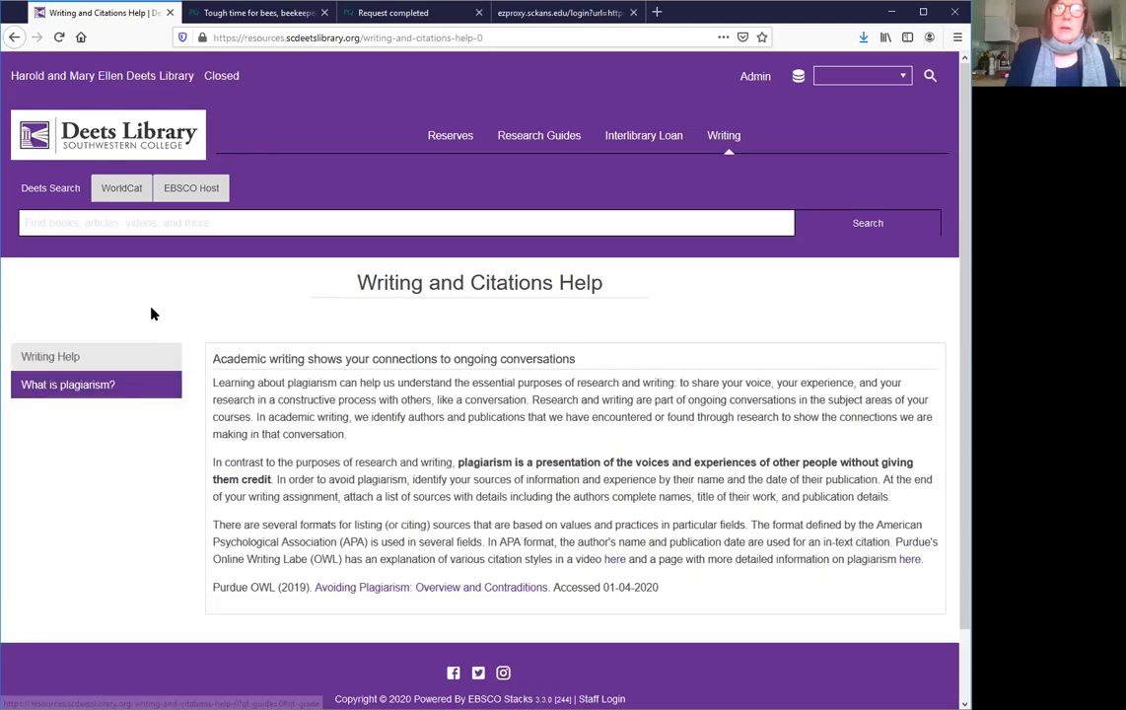
Step: Search the Deets Library site for "security" and open the Security and Safety guide
{"action": "left_click", "coordinate": [930, 77]}
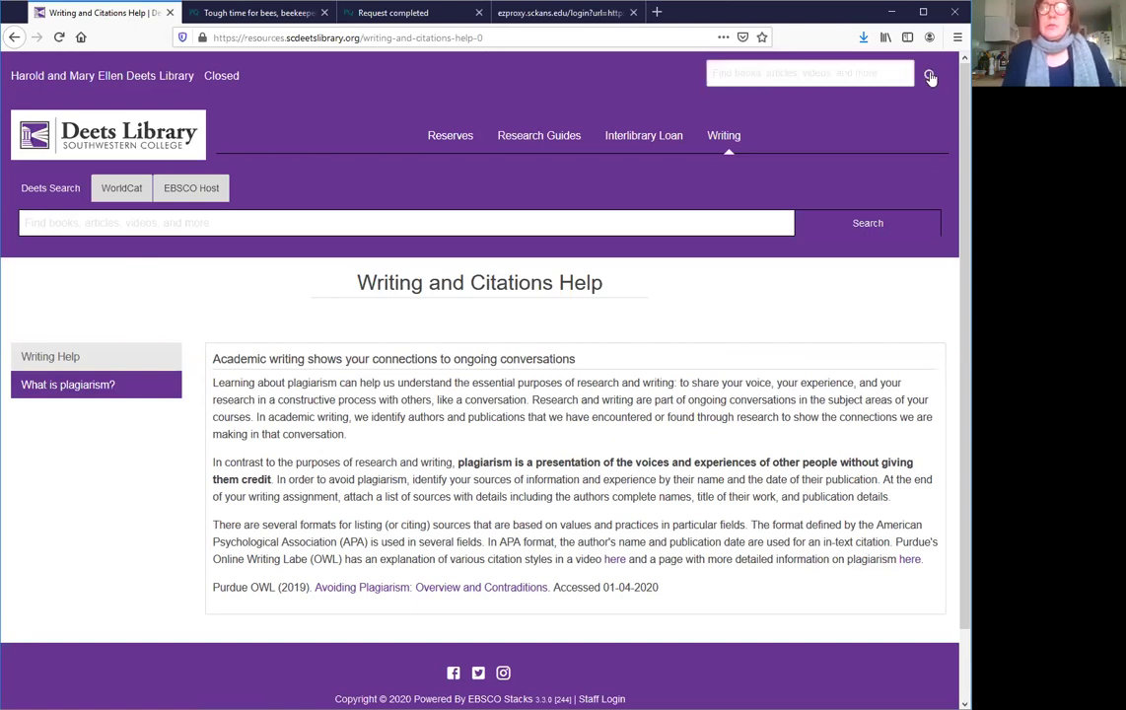
{"action": "left_click", "coordinate": [725, 72]}
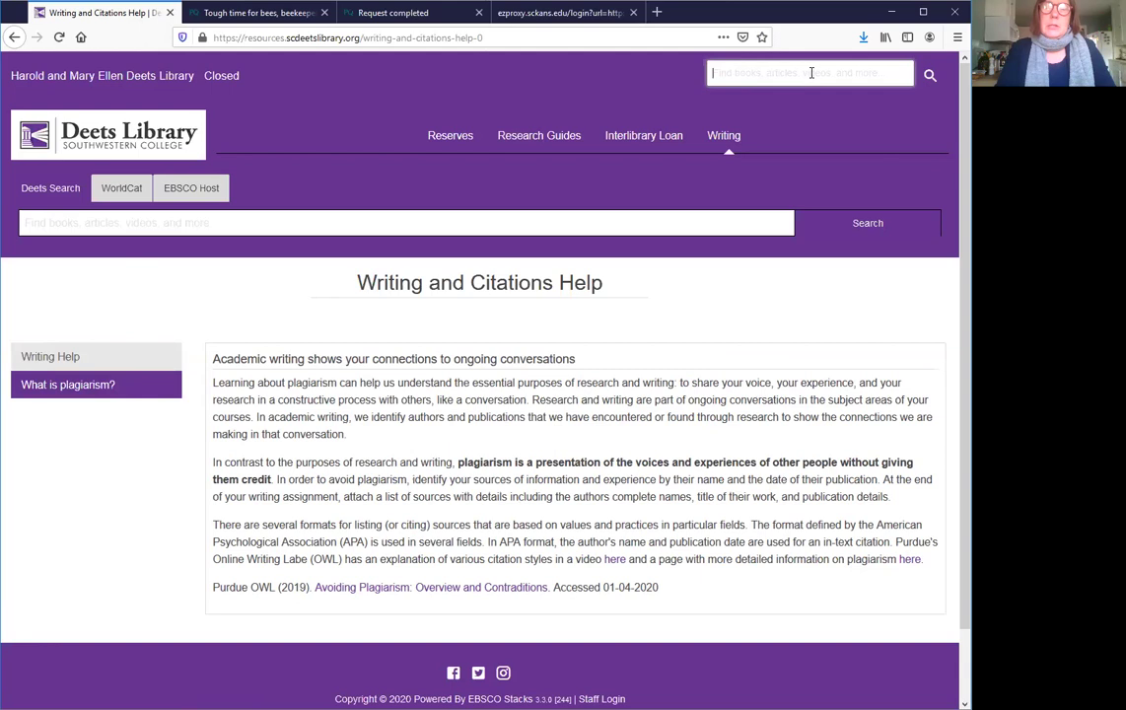
{"action": "type", "text": "securi"}
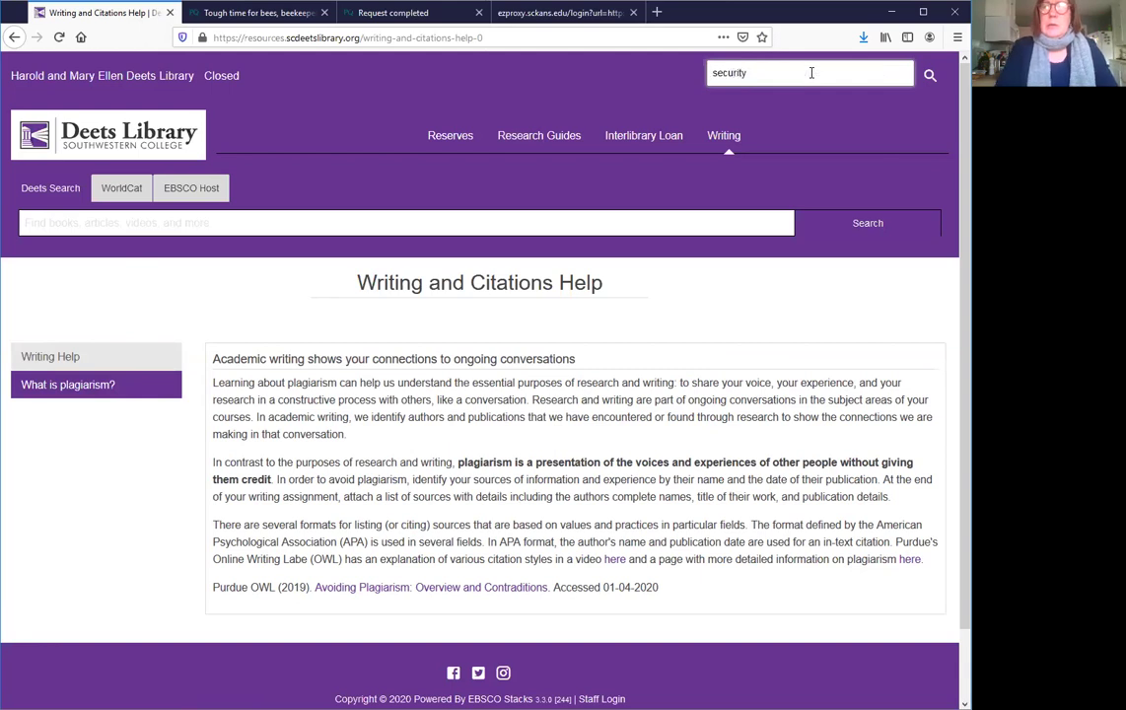
{"action": "type", "text": "ty"}
{"action": "key", "text": "Return"}
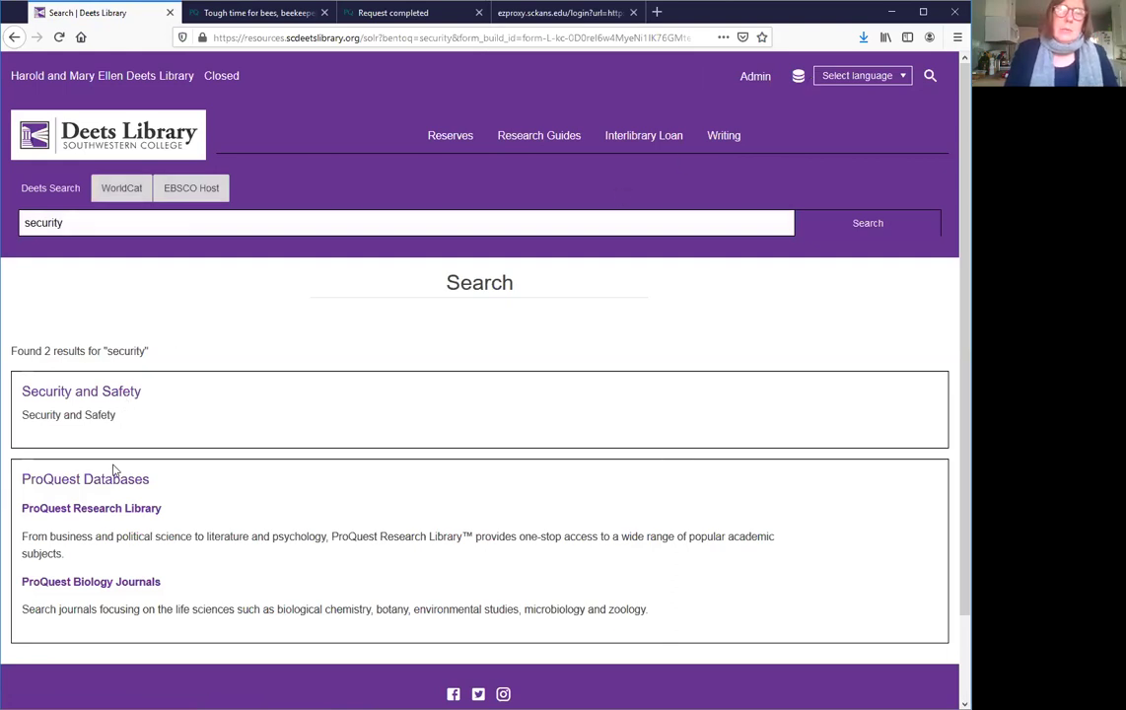
{"action": "left_click", "coordinate": [114, 396]}
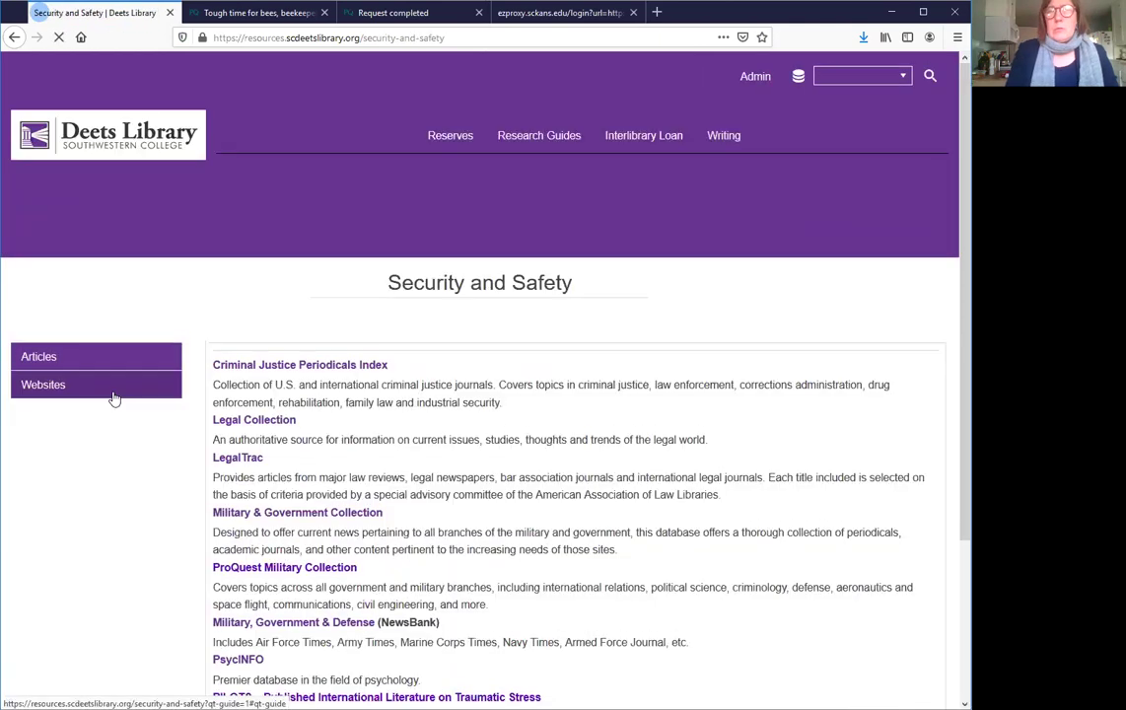
Step: Open the Criminal Justice Periodicals Index from the guide and search it for "cyber security"
{"action": "left_click", "coordinate": [278, 366]}
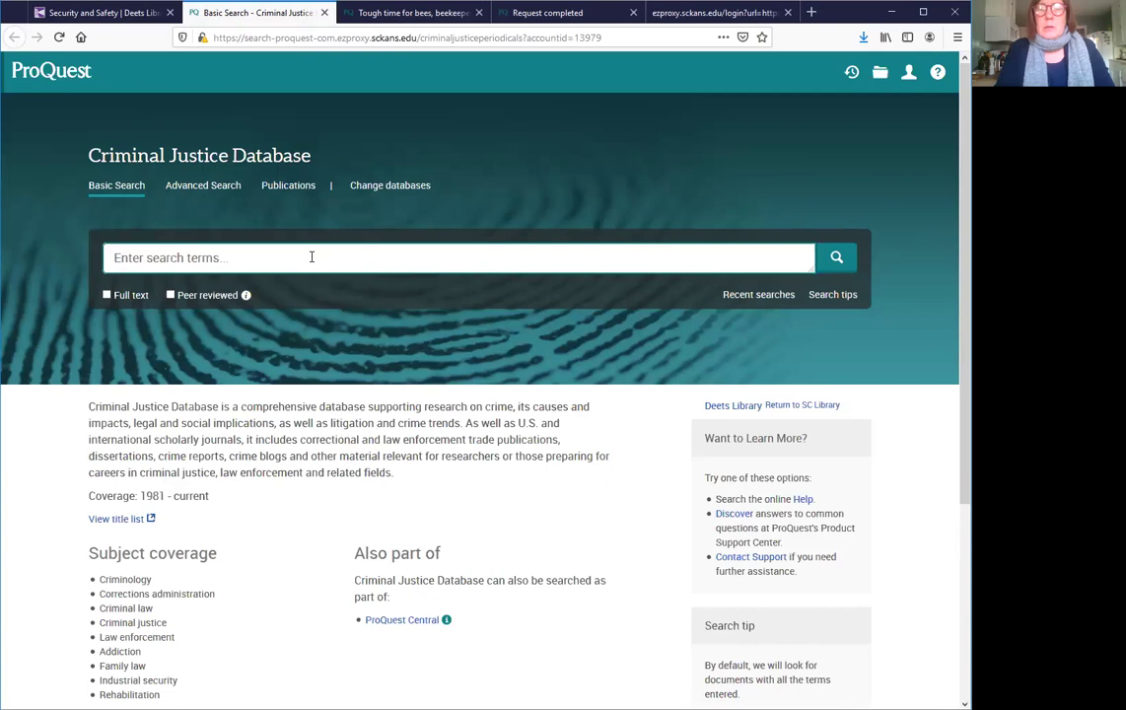
{"action": "type", "text": "cy"}
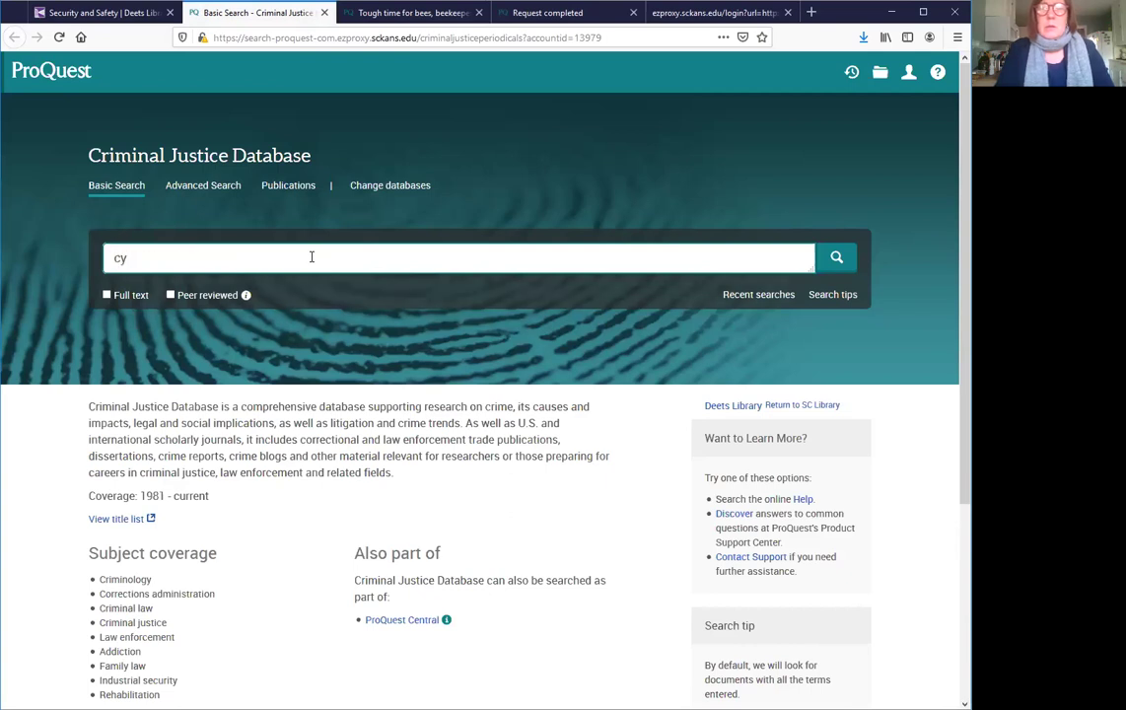
{"action": "type", "text": "ber c"}
{"action": "key", "text": "BackSpace"}
{"action": "type", "text": "security"}
{"action": "key", "text": "Return"}
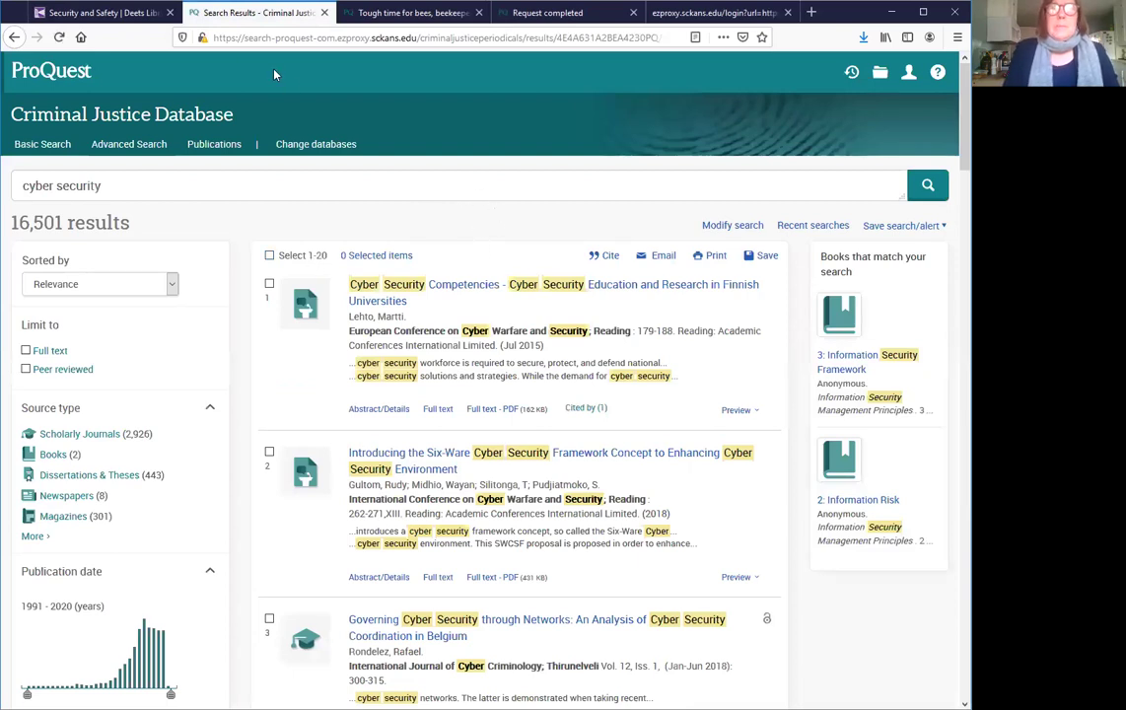
Step: Return to the Deets Library home page and open its Gale Databases page
{"action": "left_click", "coordinate": [99, 13]}
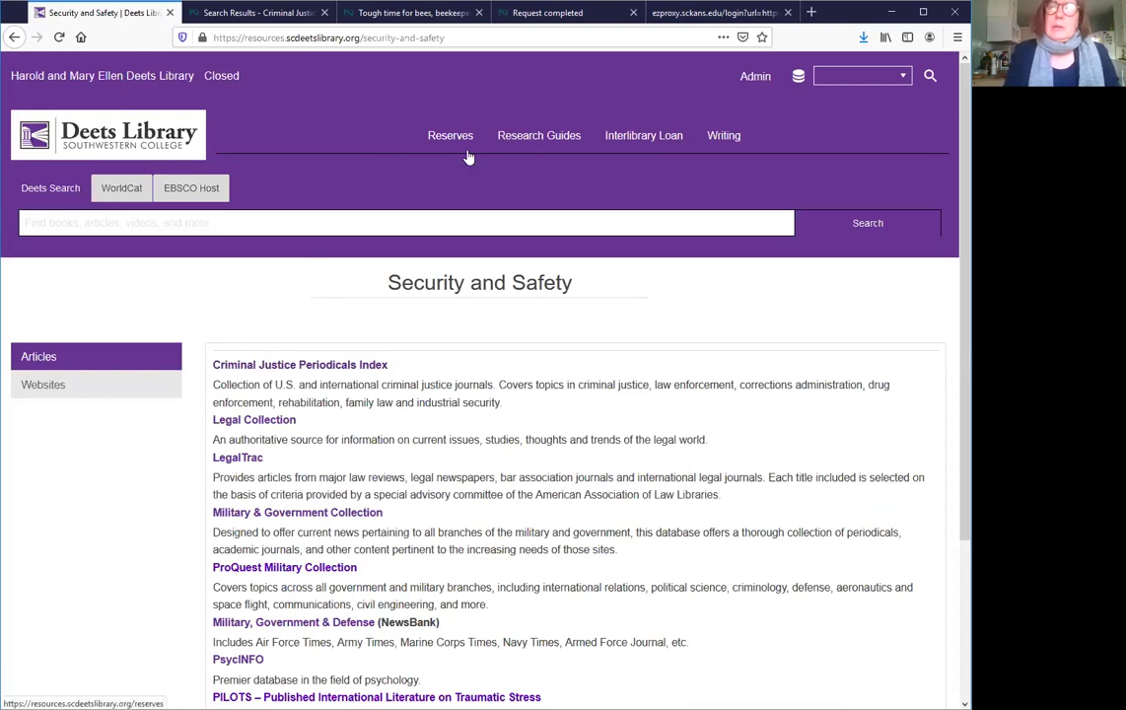
{"action": "left_click", "coordinate": [99, 131]}
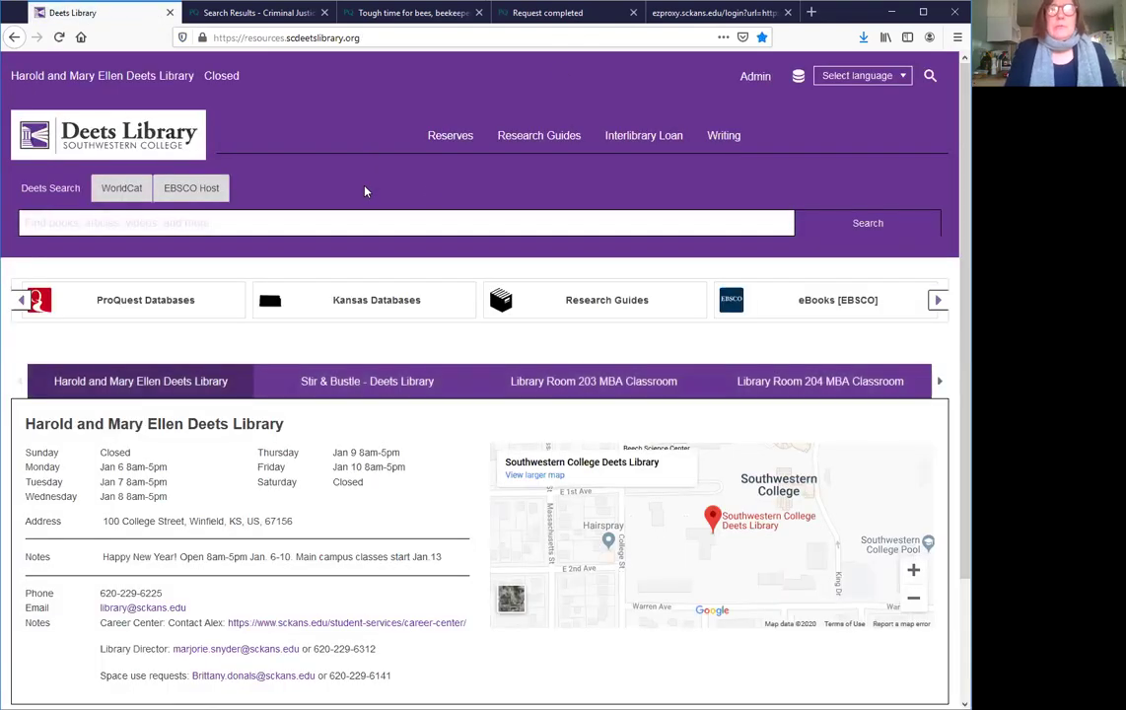
{"action": "left_click", "coordinate": [935, 303]}
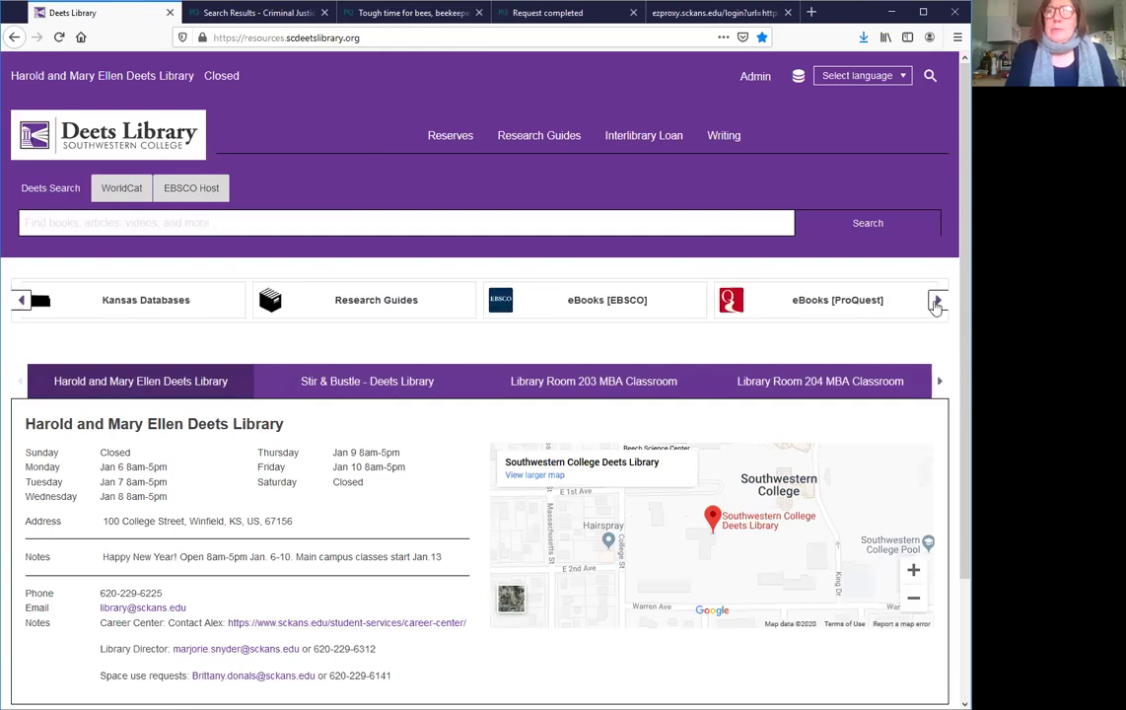
{"action": "left_click", "coordinate": [936, 304]}
{"action": "left_click", "coordinate": [849, 308]}
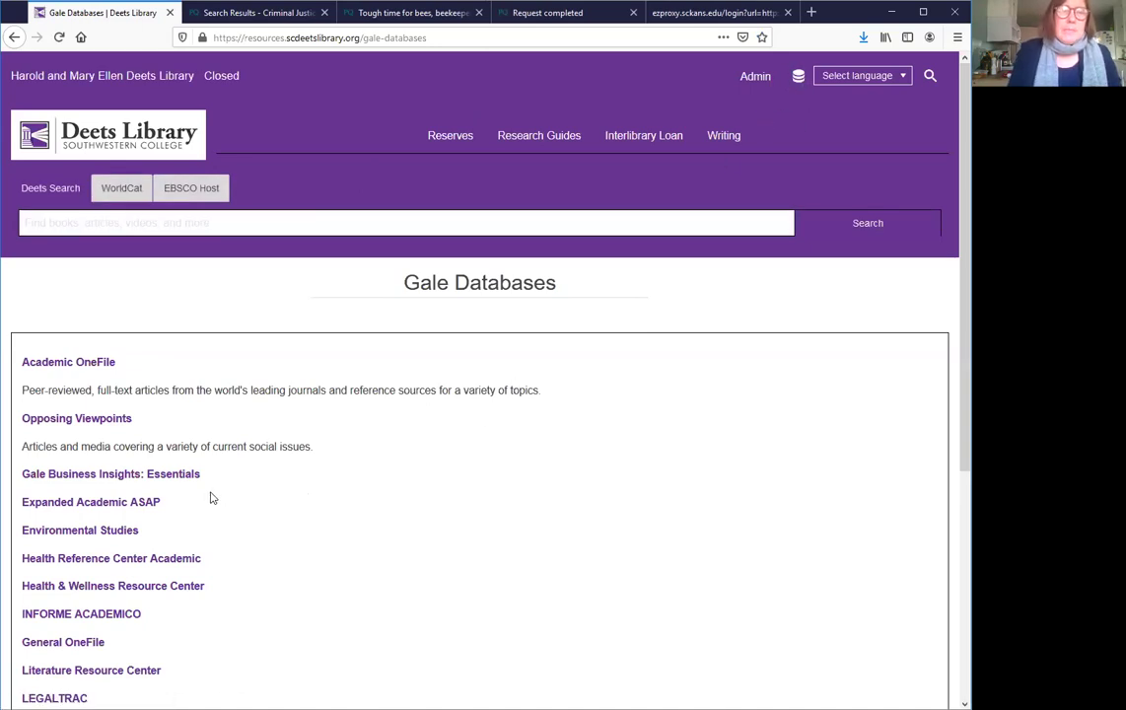
Step: Open Gale Business Insights: Essentials, return to the Gale Databases list and open Academic OneFile
{"action": "left_click", "coordinate": [122, 478]}
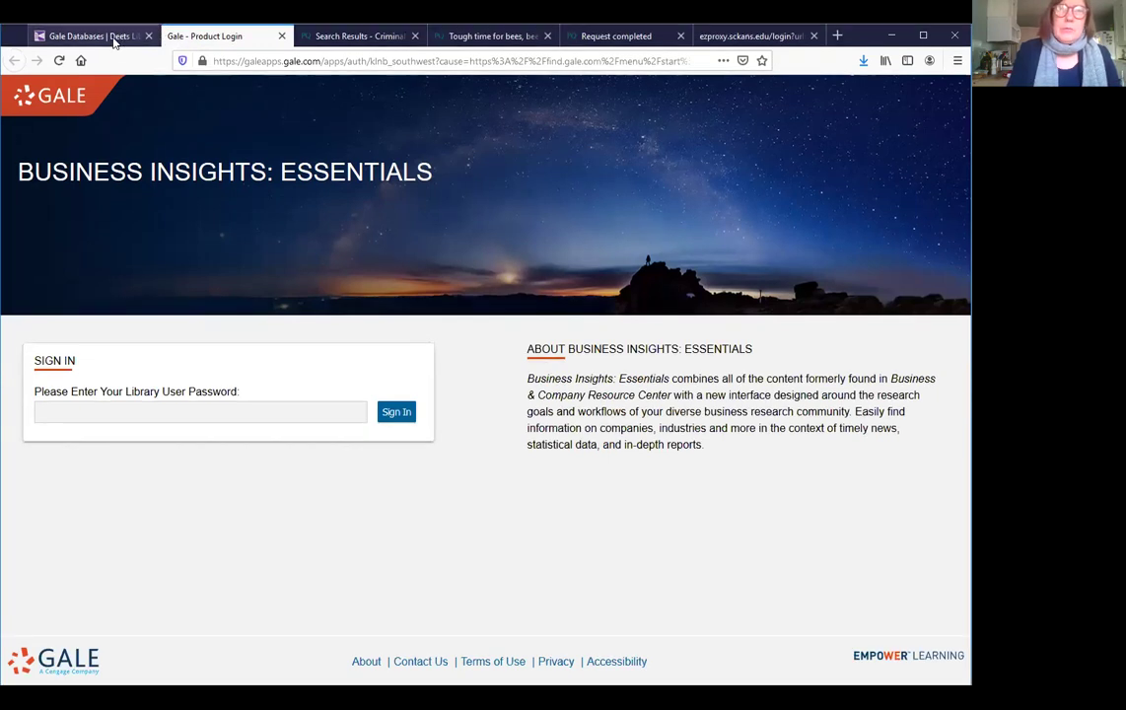
{"action": "left_click", "coordinate": [102, 13]}
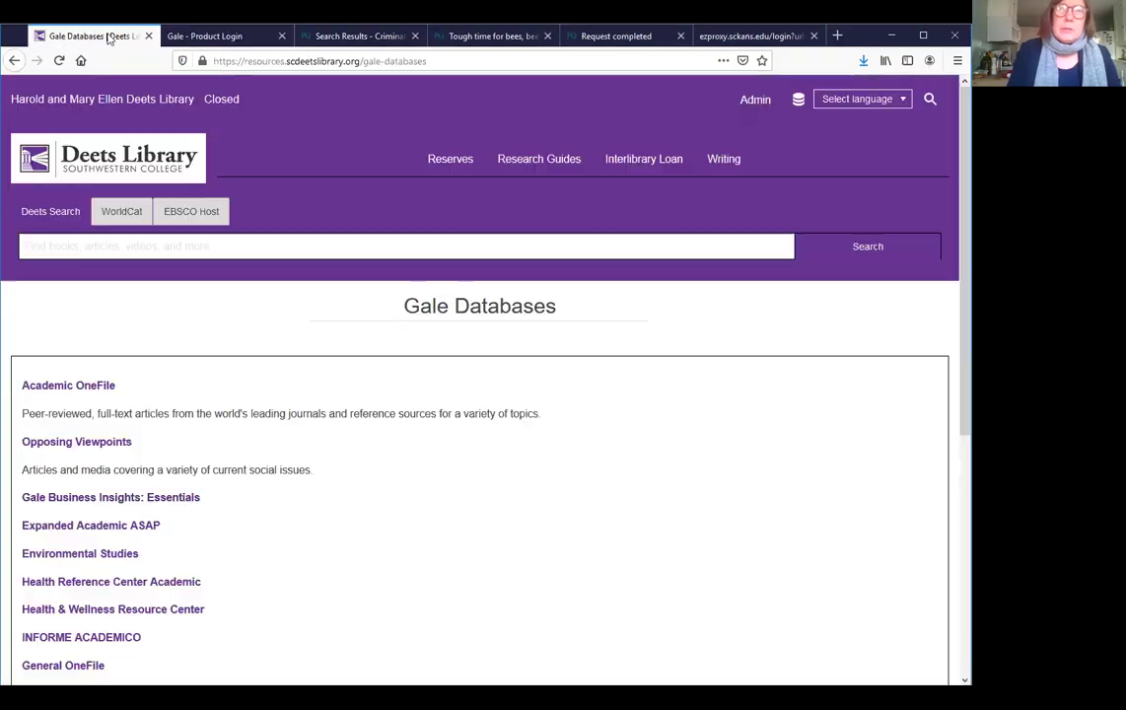
{"action": "left_click", "coordinate": [85, 391]}
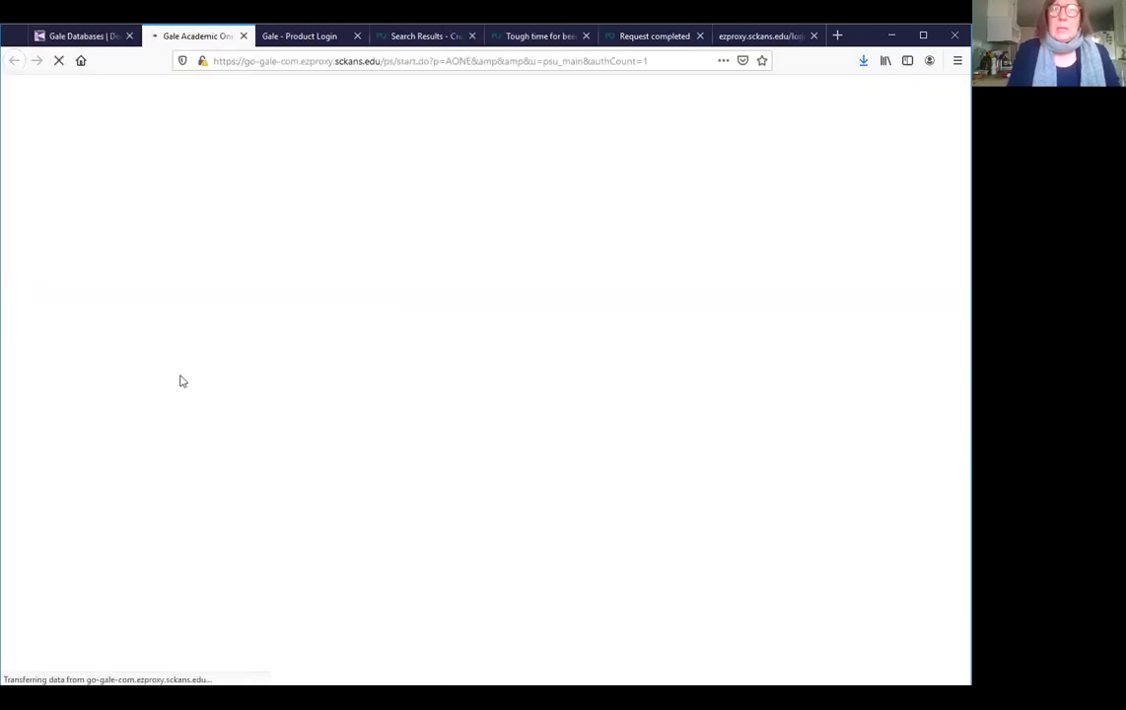
Step: Search Gale Academic OneFile for "bees and weather" and open the article on environmental filtering in pollinator communities
{"action": "left_click", "coordinate": [68, 155]}
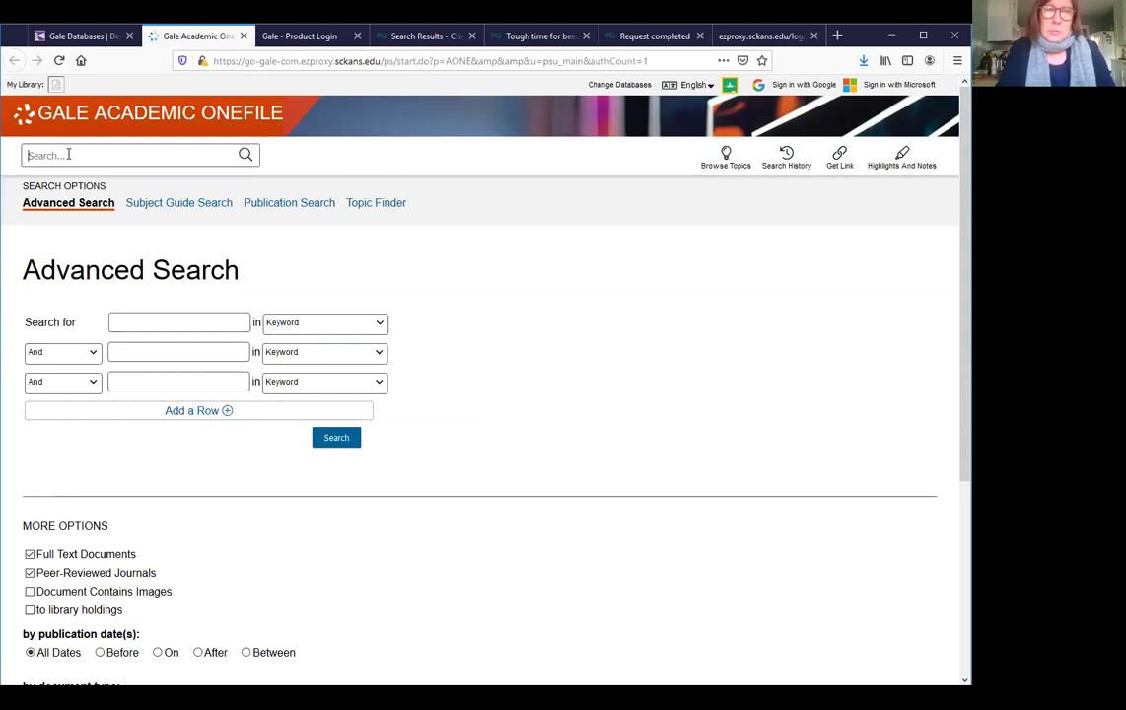
{"action": "left_click", "coordinate": [68, 154]}
{"action": "type", "text": "bees and weather"}
{"action": "key", "text": "Return"}
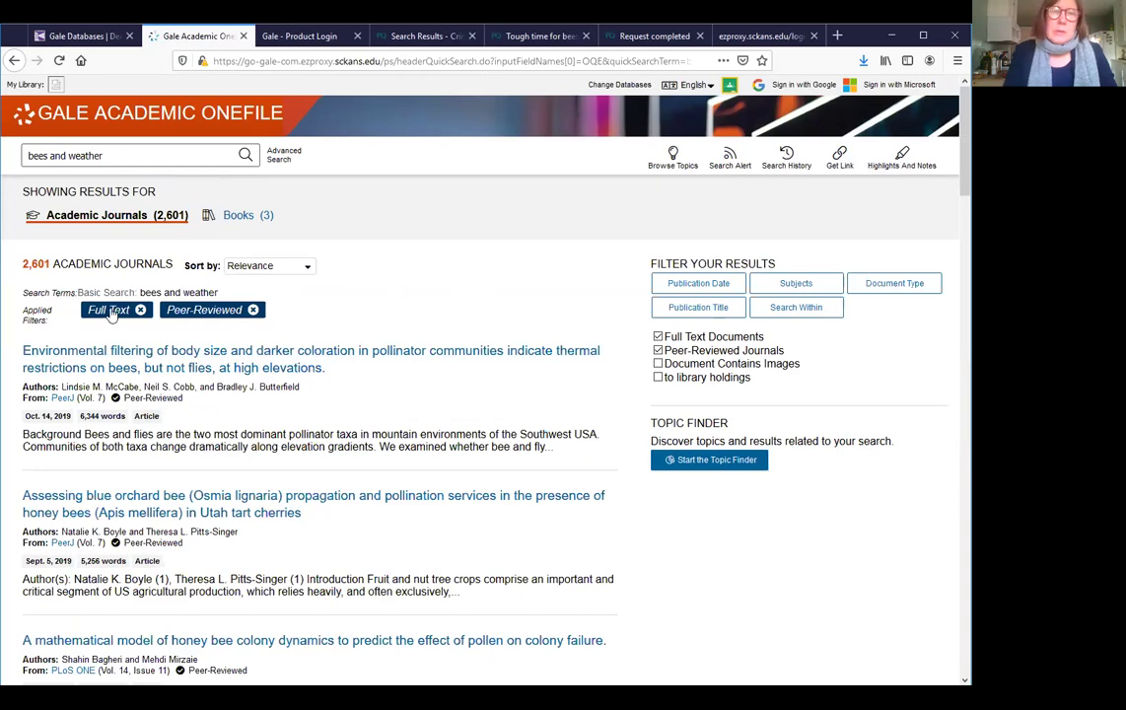
{"action": "left_click", "coordinate": [149, 368]}
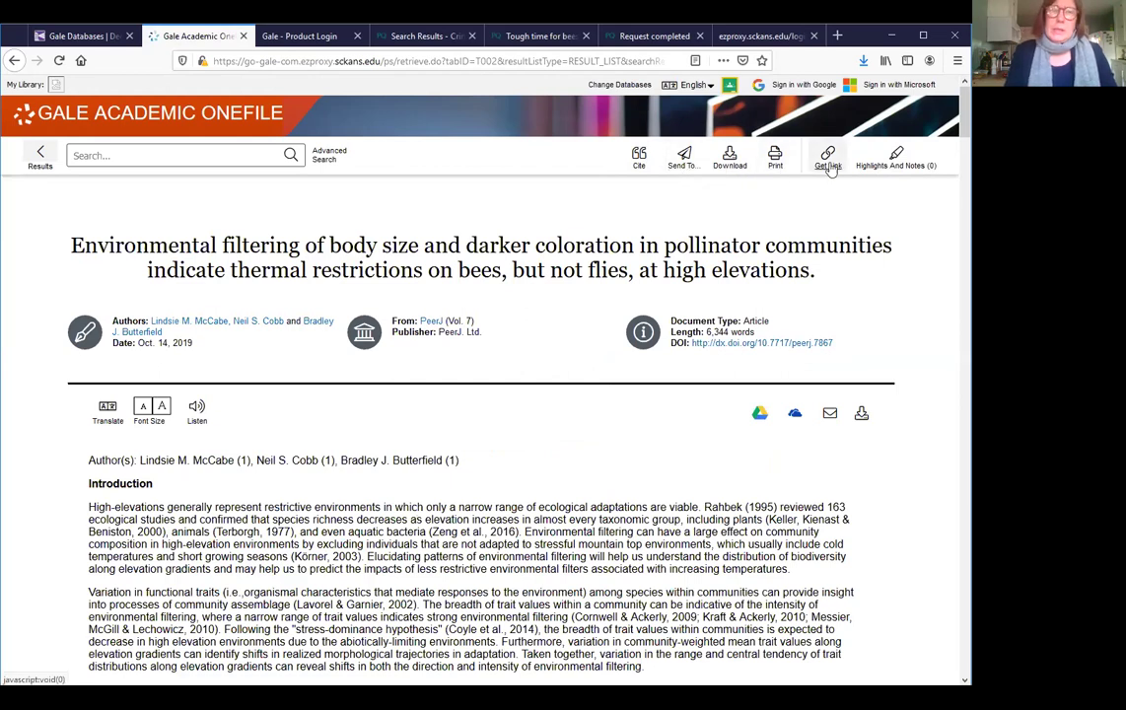
Step: Return to the Deets Library home page and look over its opening hours and contact details
{"action": "left_click", "coordinate": [85, 37]}
{"action": "left_click", "coordinate": [87, 160]}
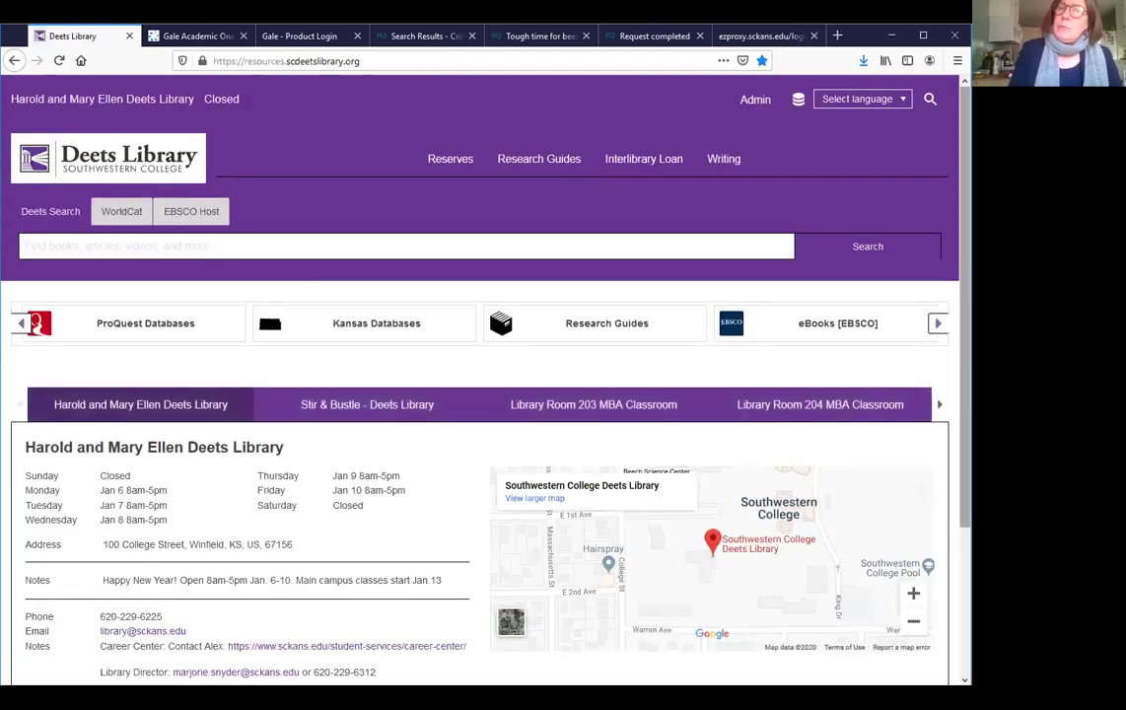
{"action": "scroll", "coordinate": [434, 375], "scroll_direction": "down", "scroll_amount": 3}
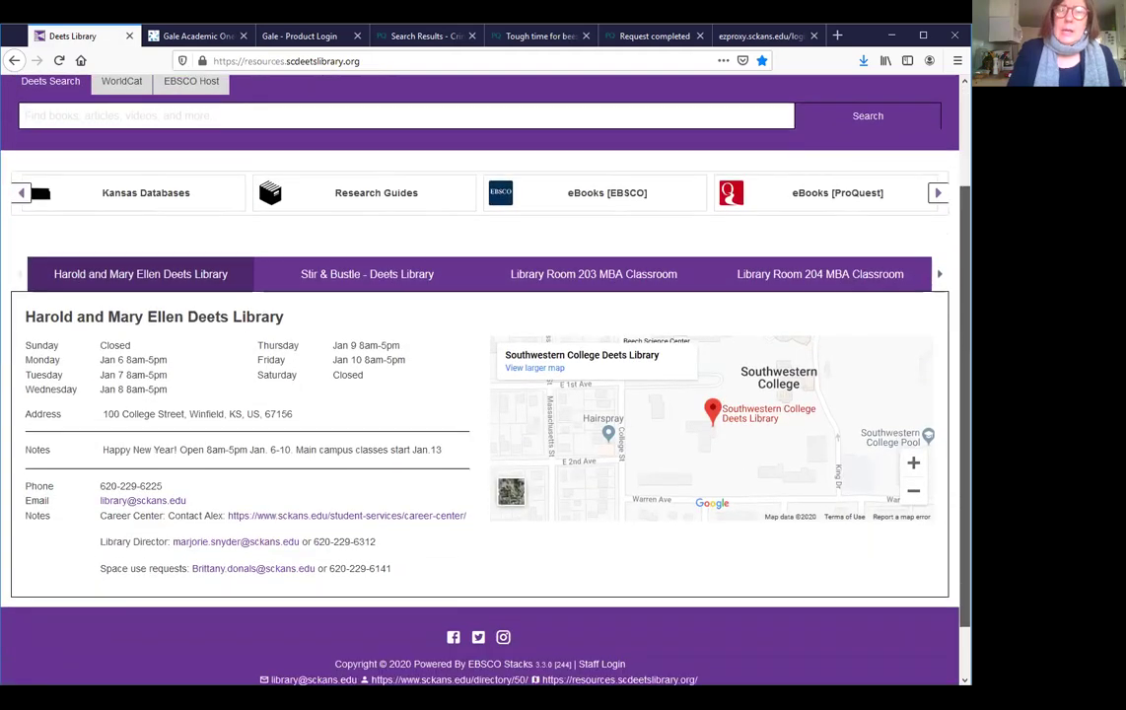
{"action": "scroll", "coordinate": [434, 374], "scroll_direction": "up", "scroll_amount": 3}
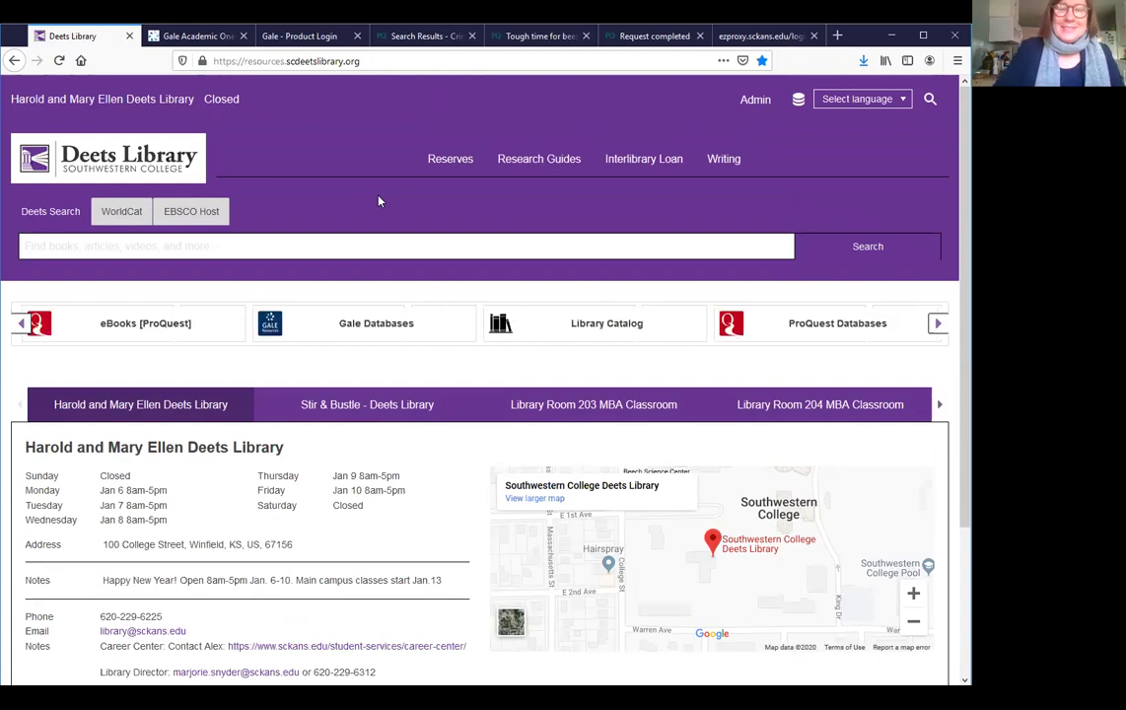
Step: Print the Deets Library home page with Microsoft Print to PDF, keeping all pages and one copy
{"action": "key", "text": "ctrl+p"}
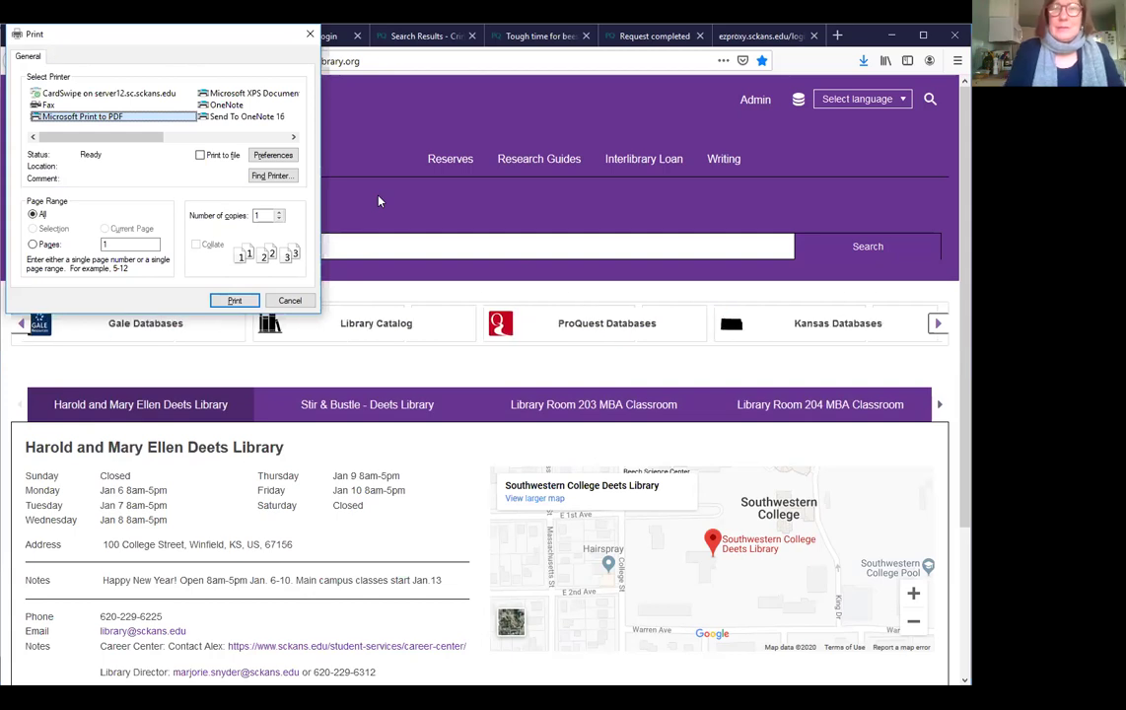
{"action": "key", "text": "Return"}
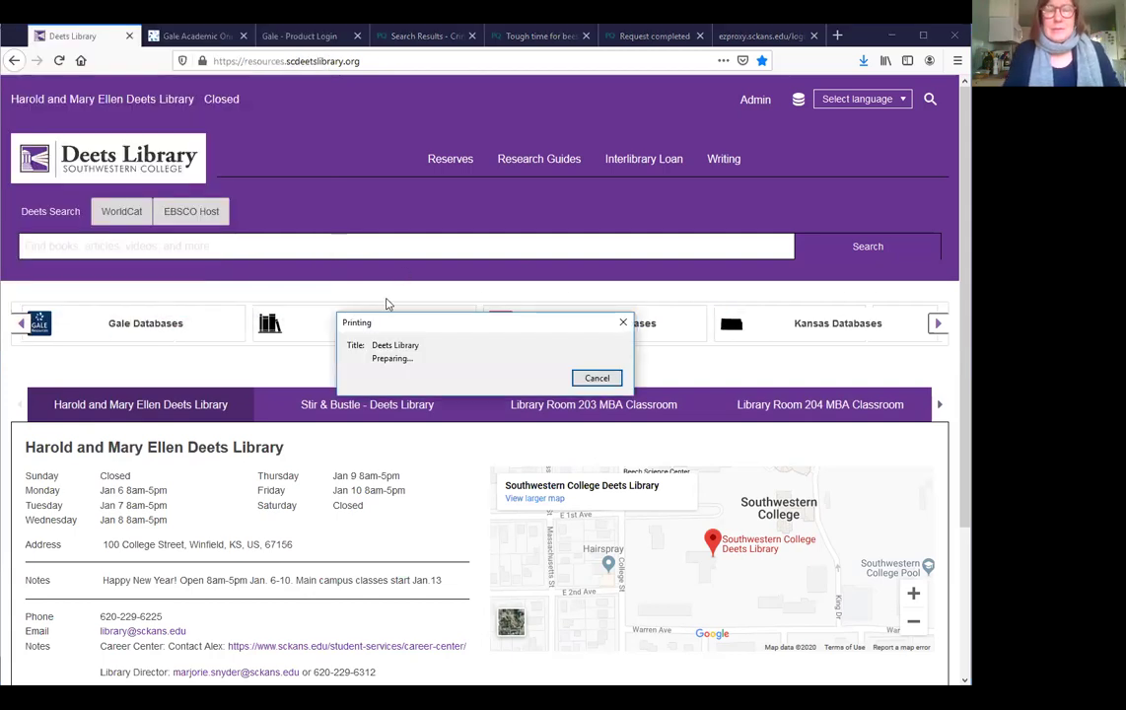